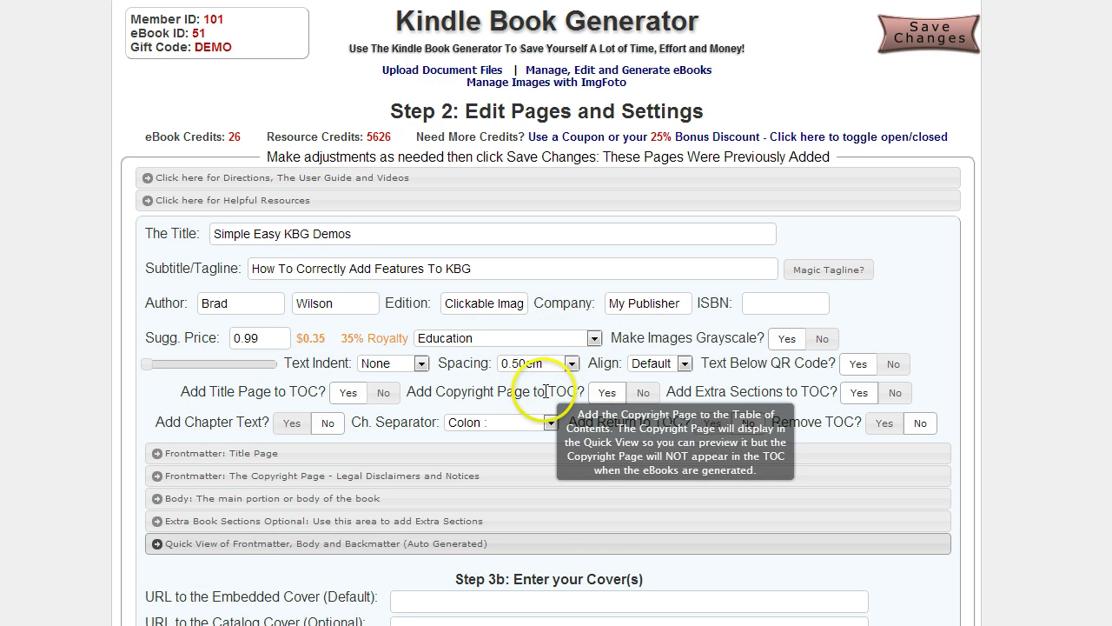
Step: Preview the book's chapters in the Quick View, from "How to Make Clickable Image Links in KBG" through "Things To Be Aware Of"
left_click(598, 543)
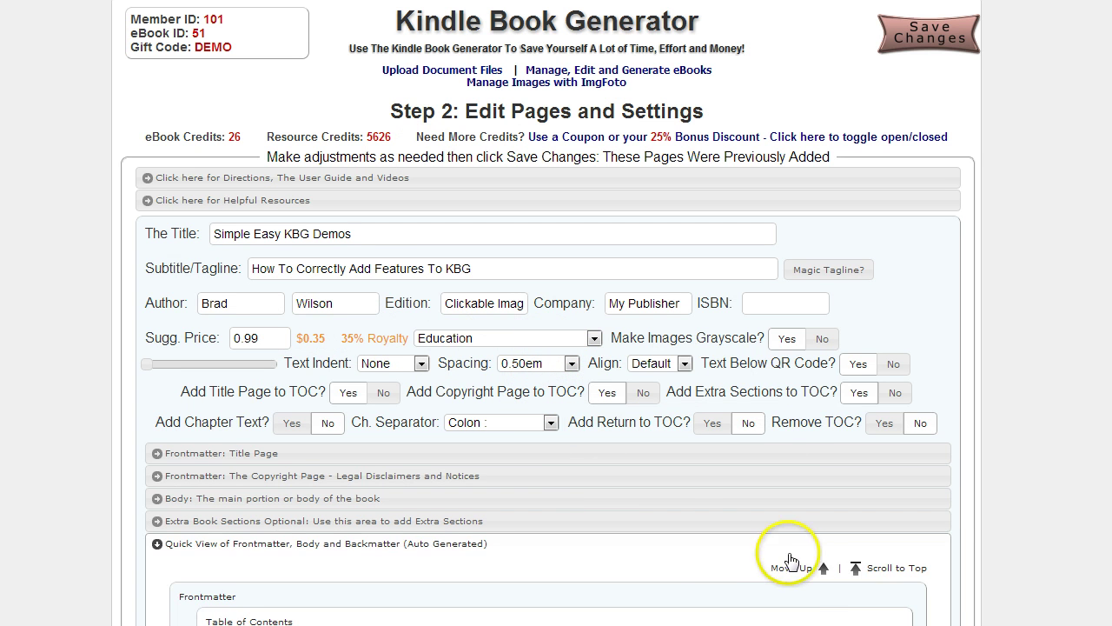
scroll(782, 556, "down", 5)
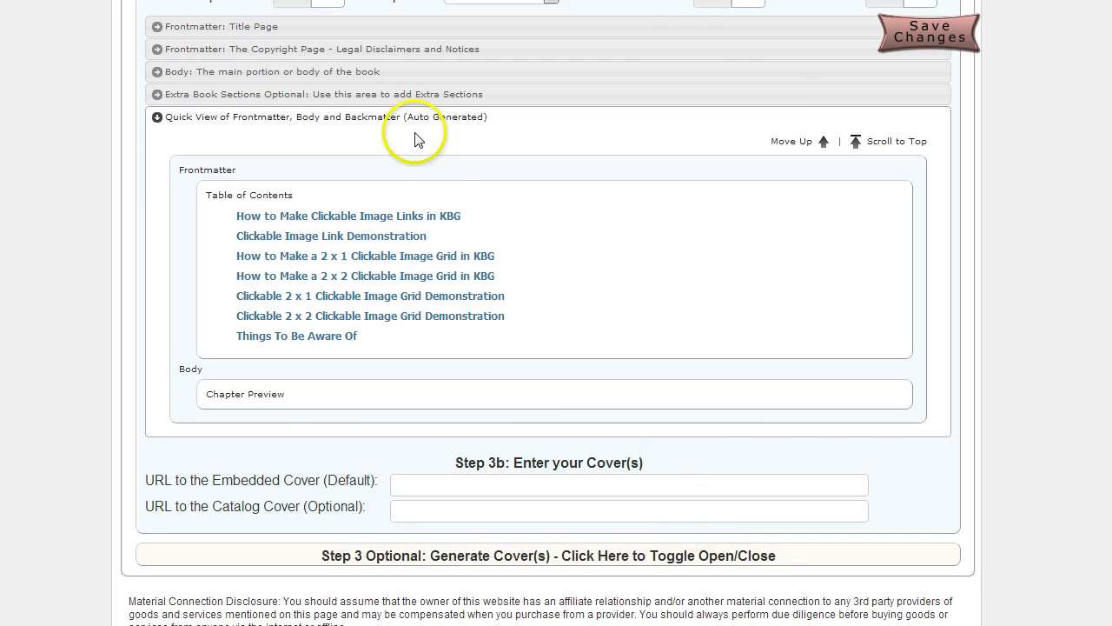
left_click(347, 215)
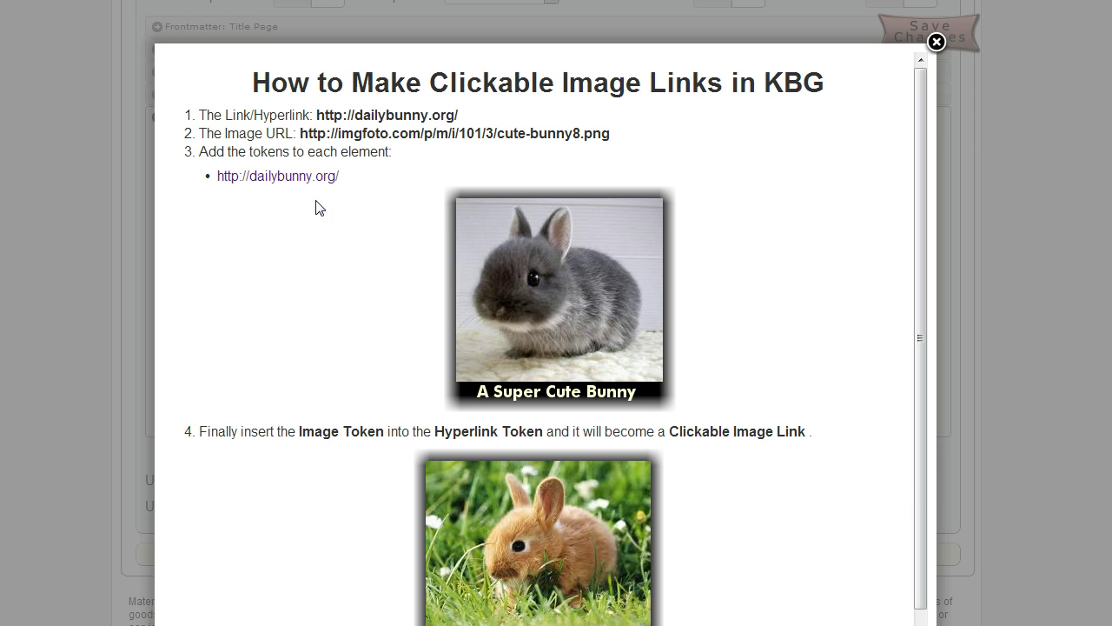
left_click(329, 207)
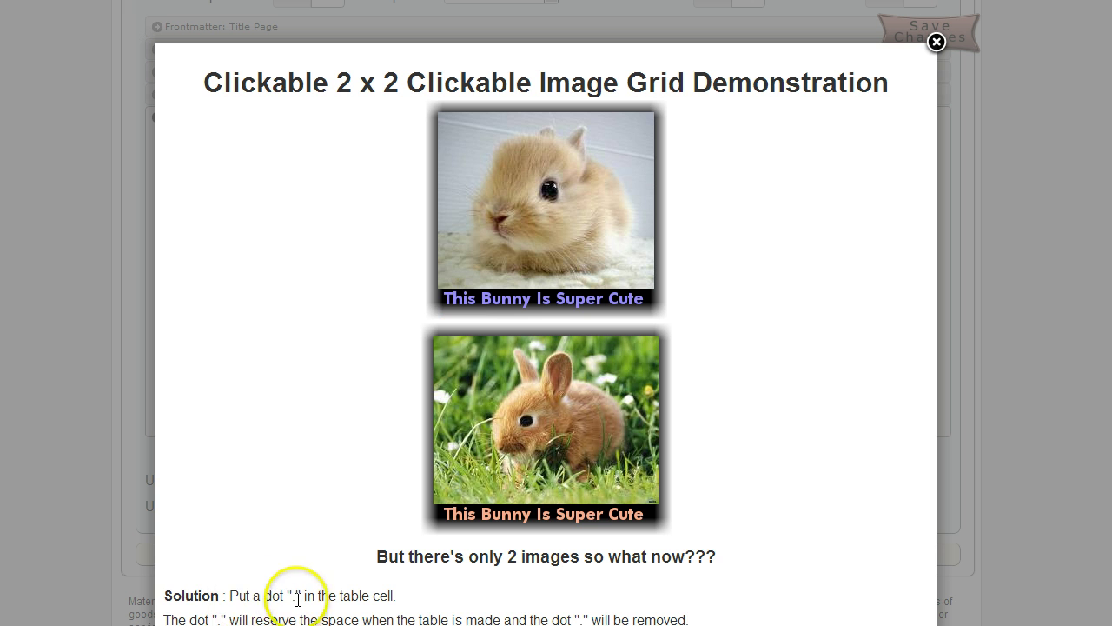
left_click(186, 596)
left_click_drag(186, 595, 222, 593)
left_click(256, 591)
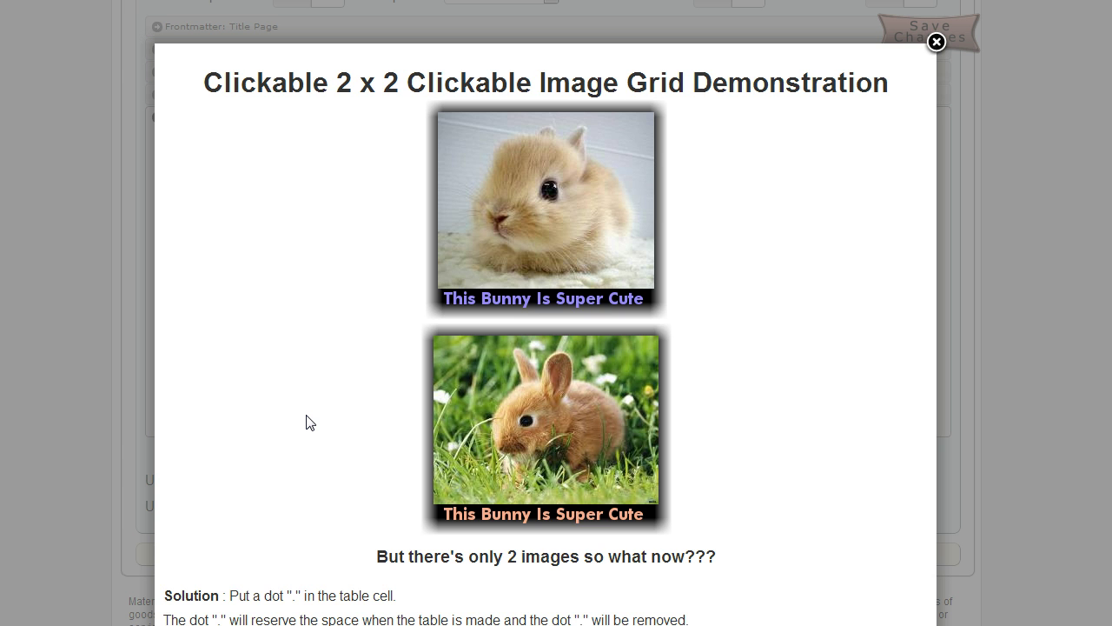
key("Right")
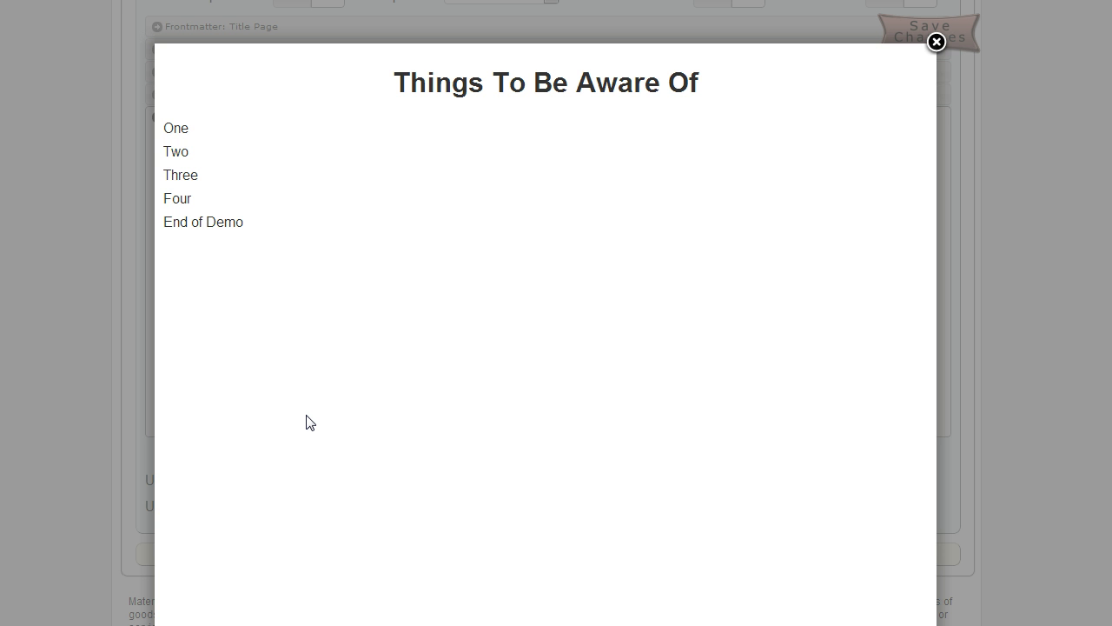
key("Escape")
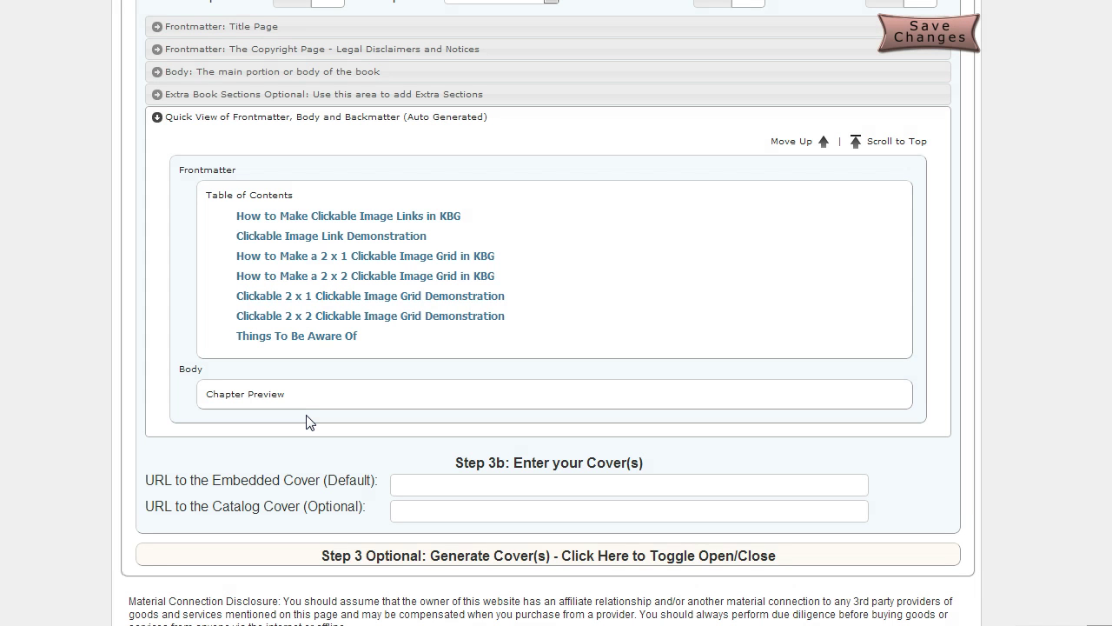
left_click(439, 78)
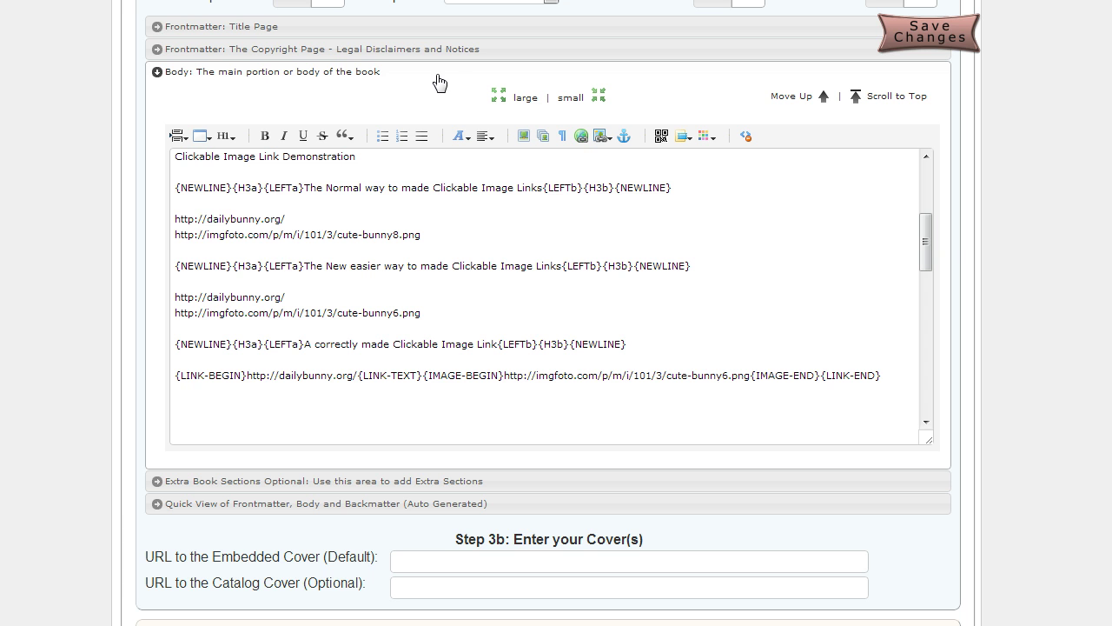
left_click(174, 158)
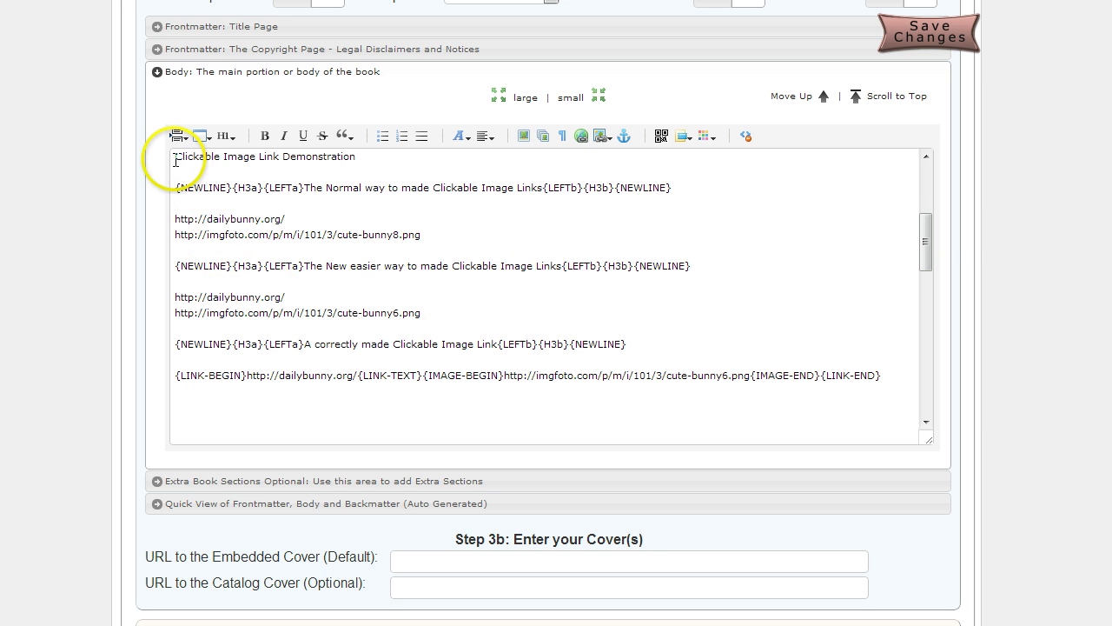
left_click(312, 238)
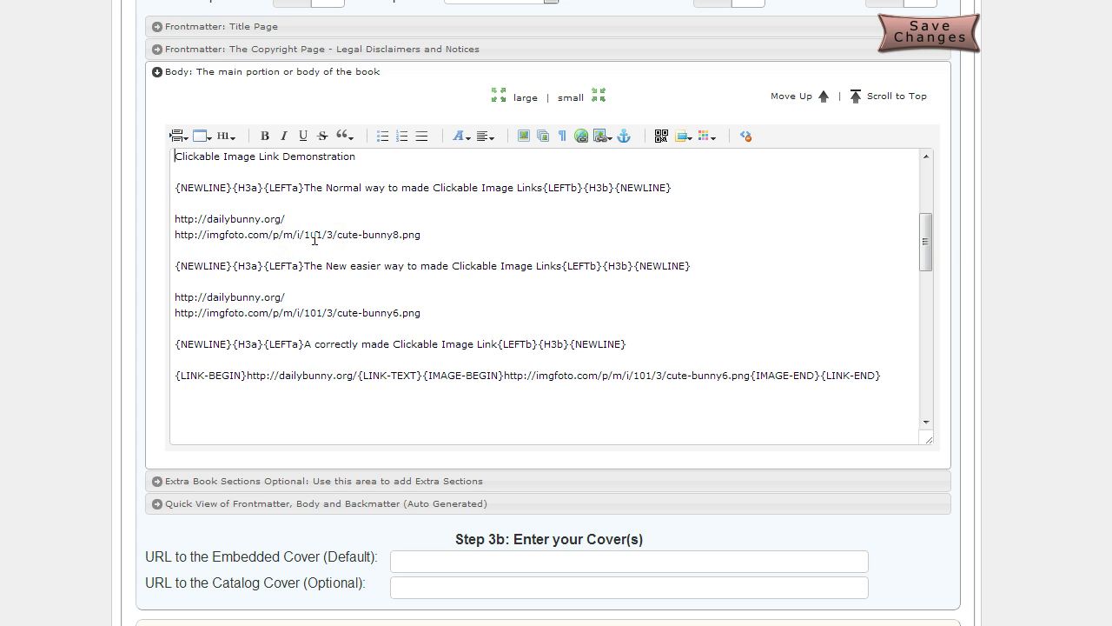
left_click(180, 186)
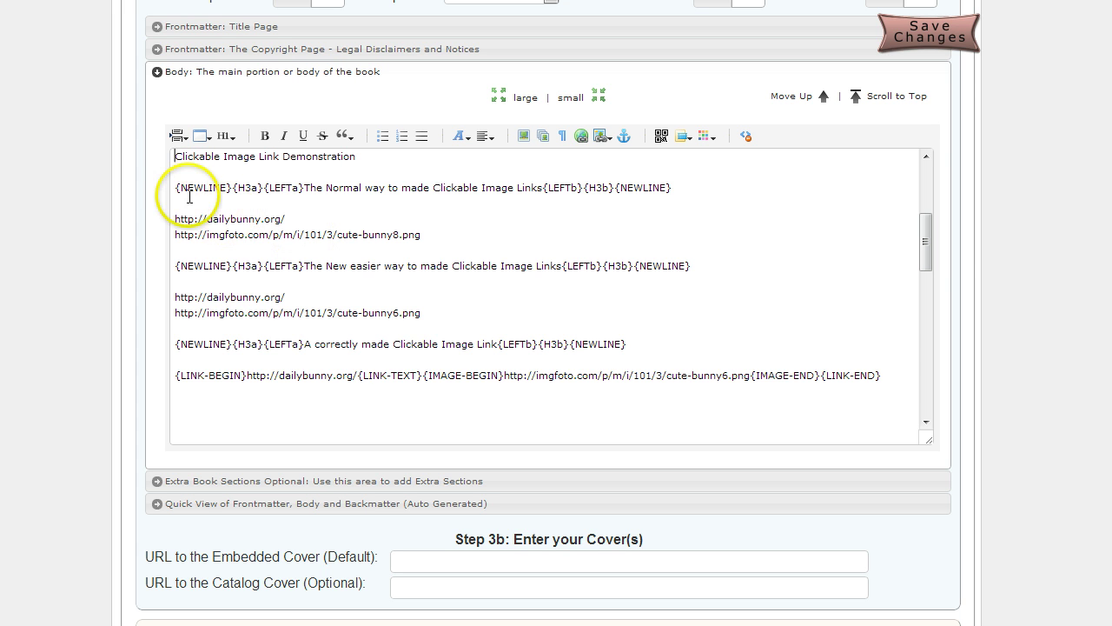
left_click(173, 218)
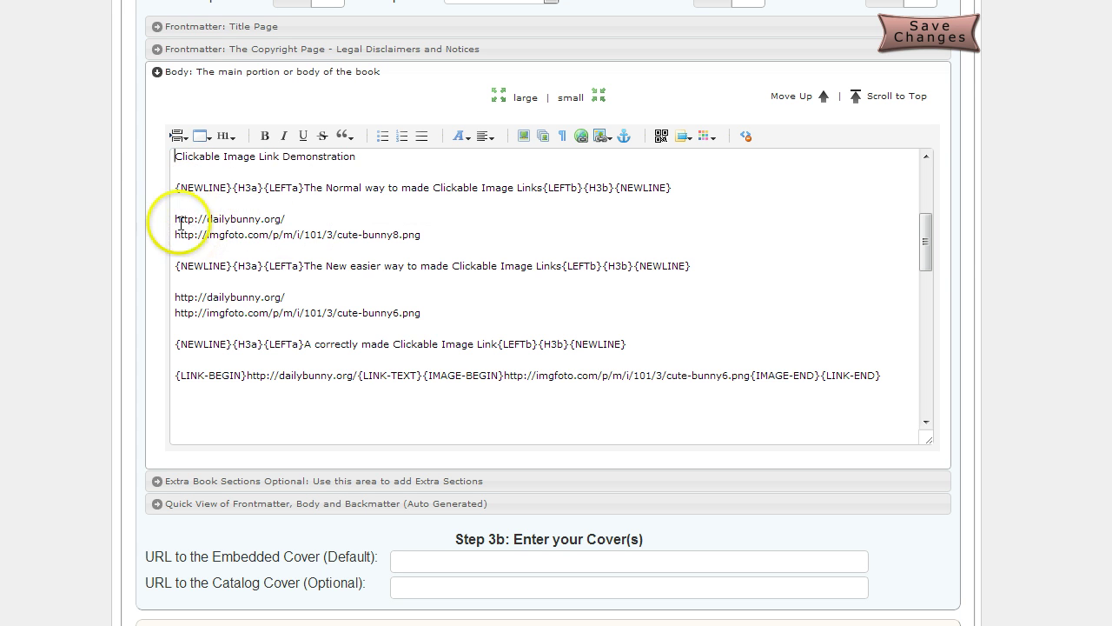
mouse_move(185, 219)
left_mouse_down()
mouse_move(239, 219)
mouse_move(185, 221)
left_mouse_up()
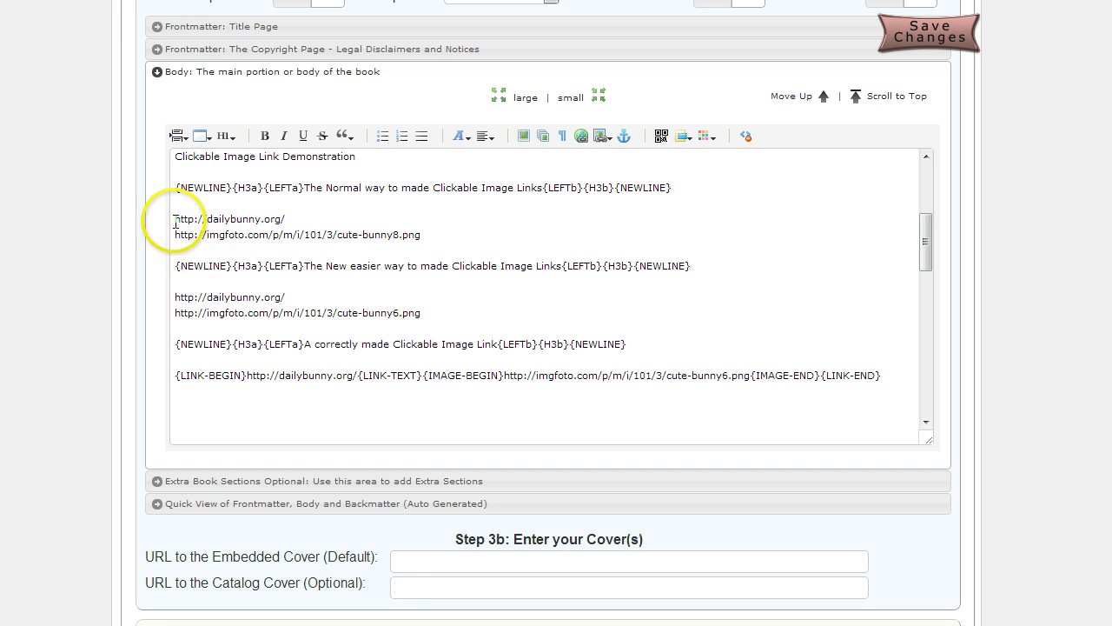
left_click_drag(175, 219, 286, 218)
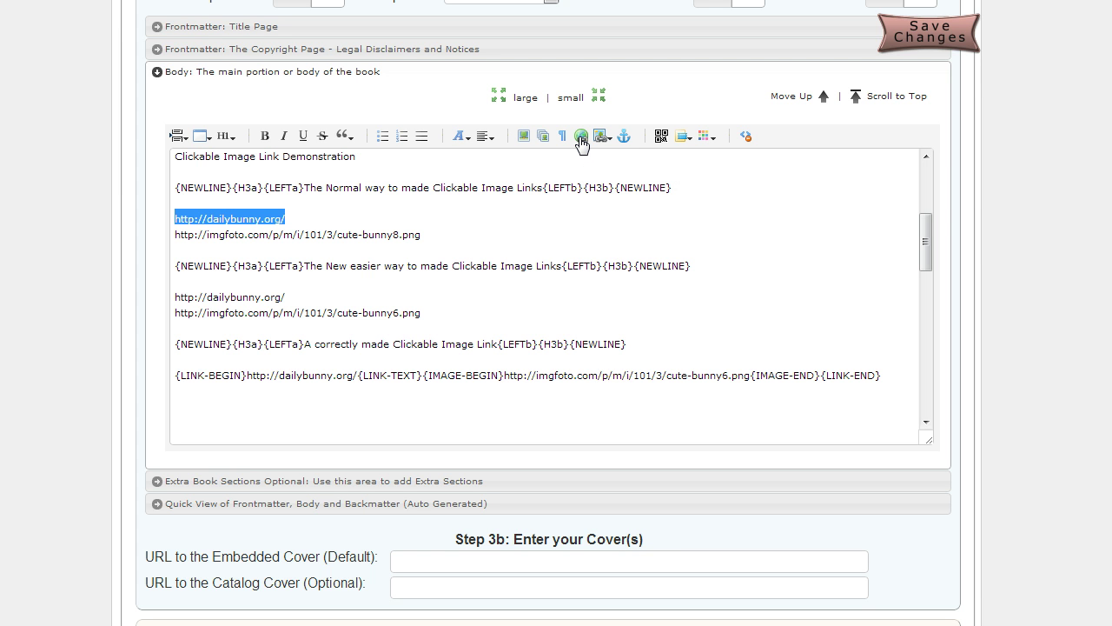
left_click(581, 136)
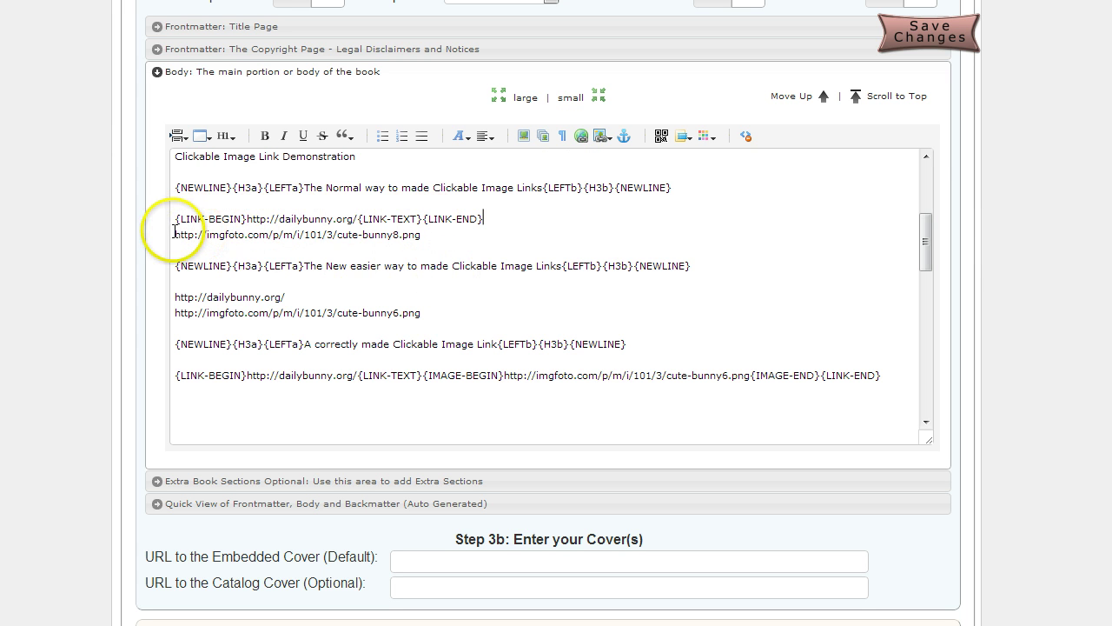
Step: Wrap the cute-bunny8.png URL in image tokens and move the whole image token between {LINK-TEXT} and {LINK-END} of the link above
left_click_drag(174, 232, 428, 234)
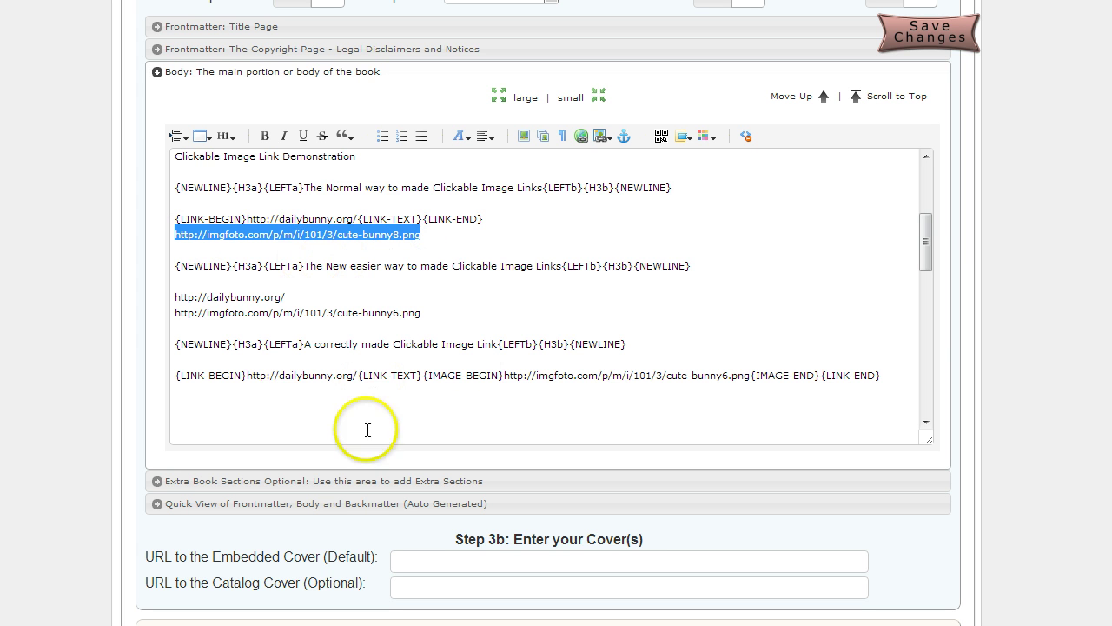
left_click(524, 138)
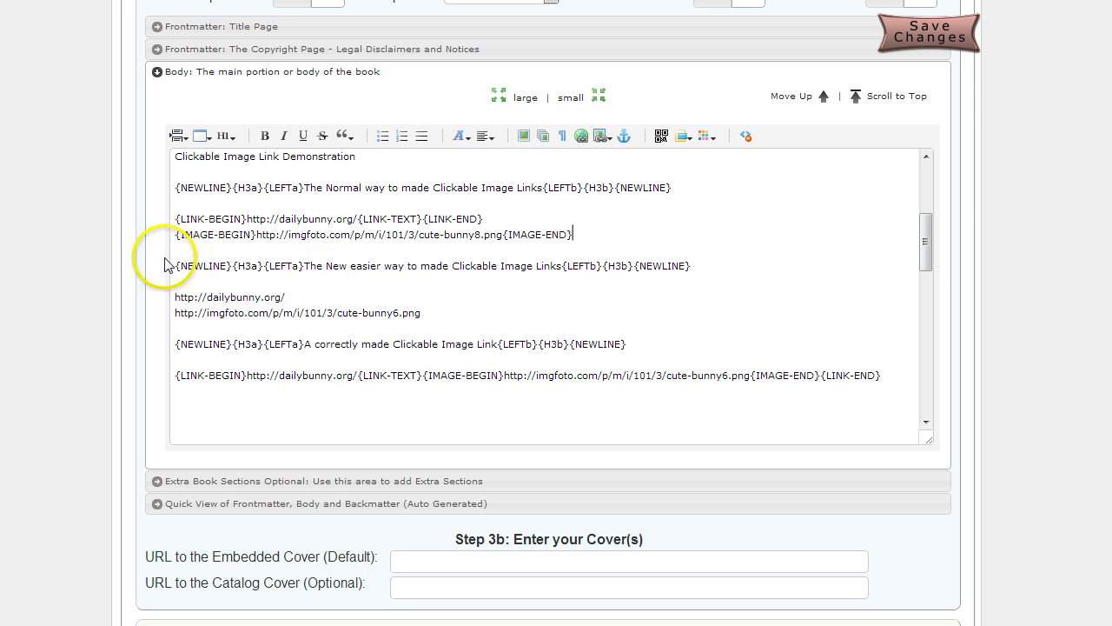
left_click_drag(176, 235, 574, 231)
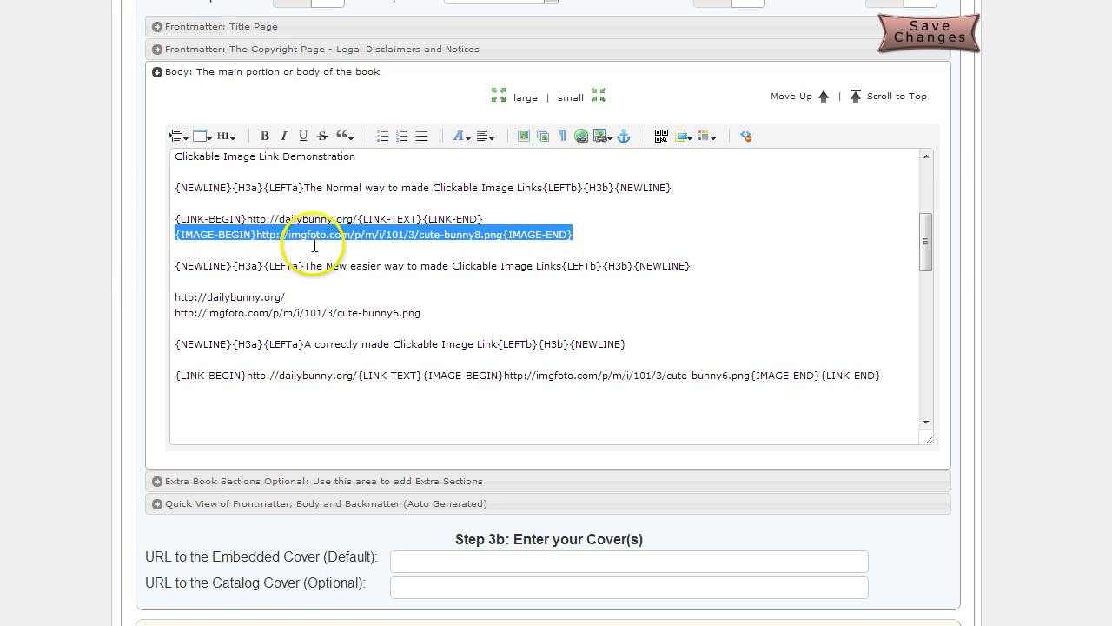
left_click_drag(391, 236, 426, 224)
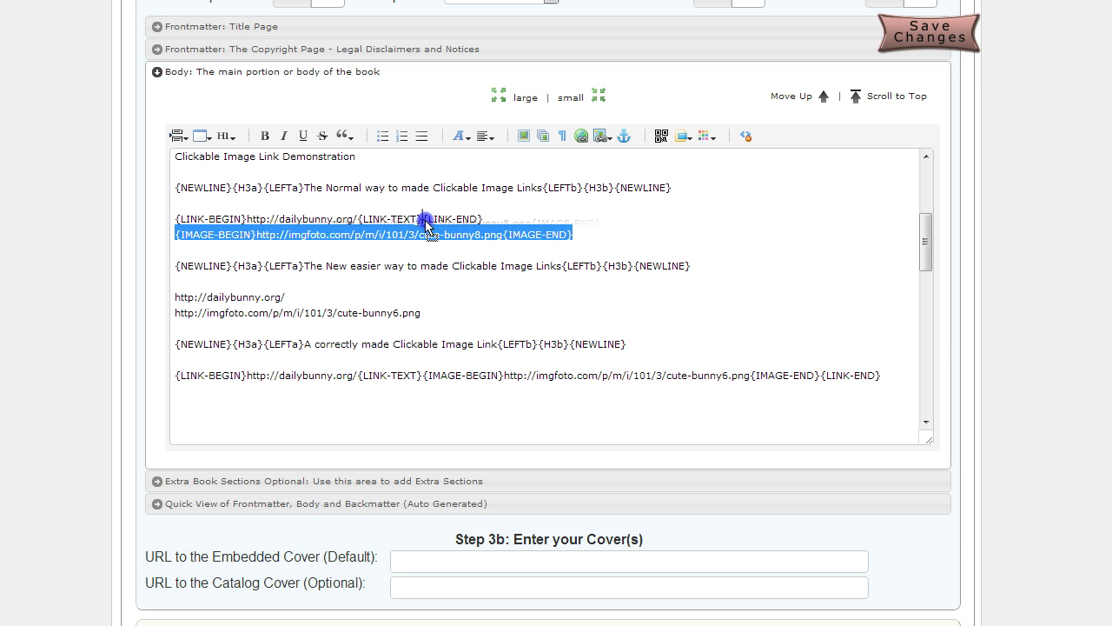
left_click_drag(425, 220, 424, 220)
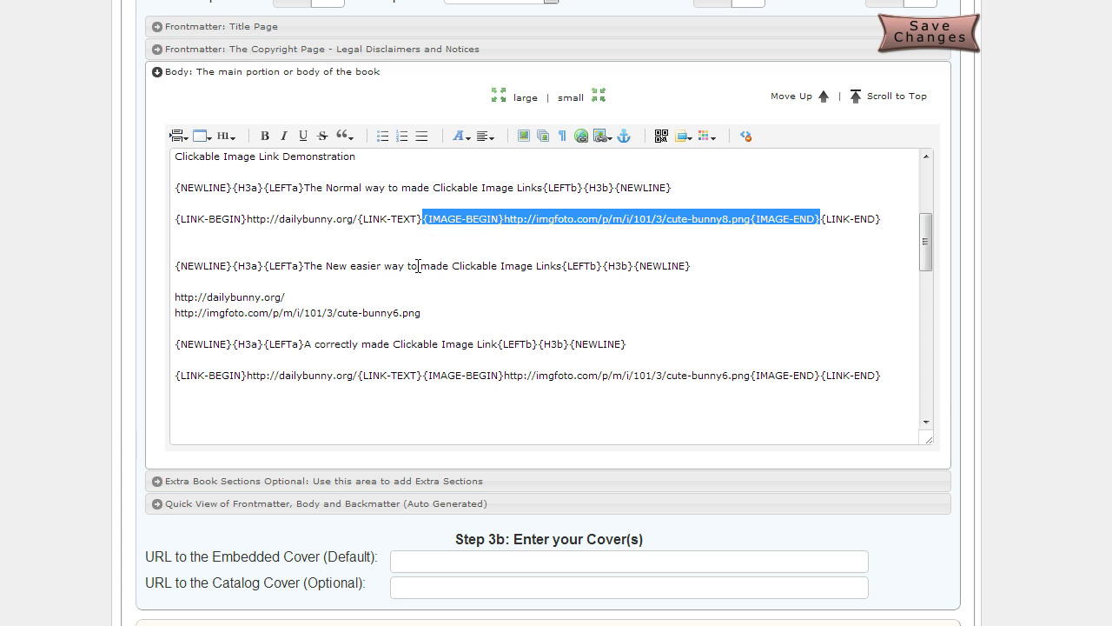
left_click(246, 246)
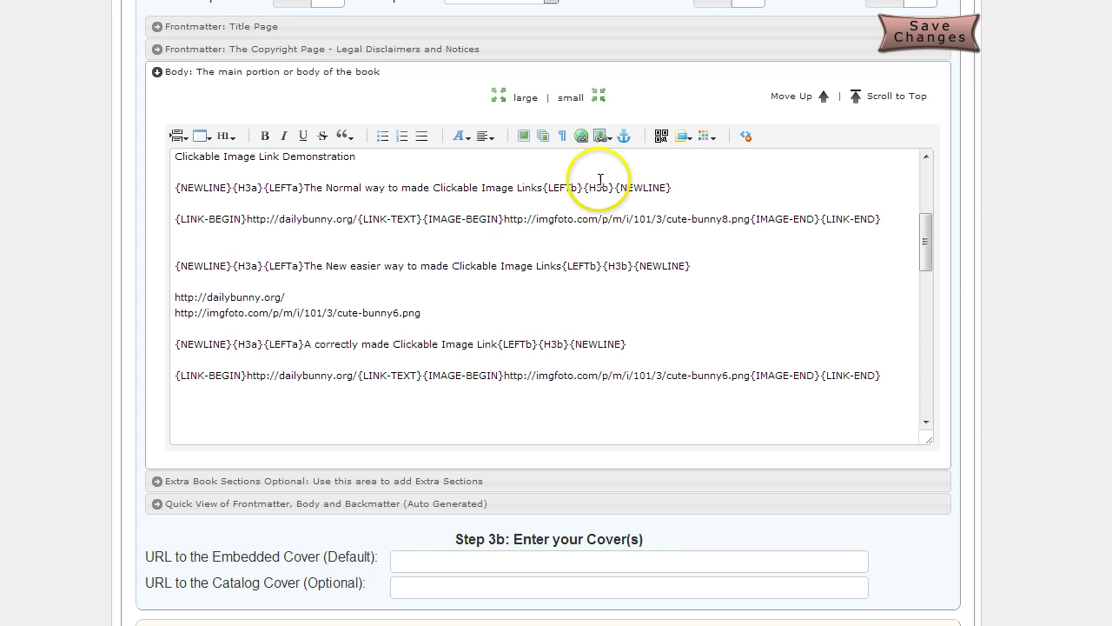
left_click(596, 139)
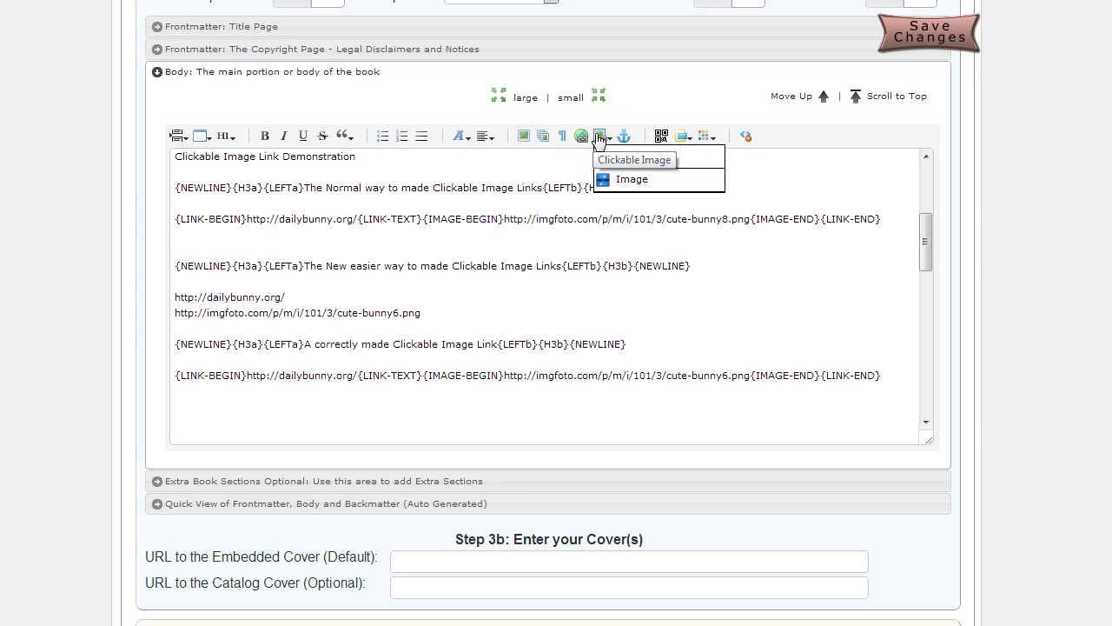
left_click(598, 139)
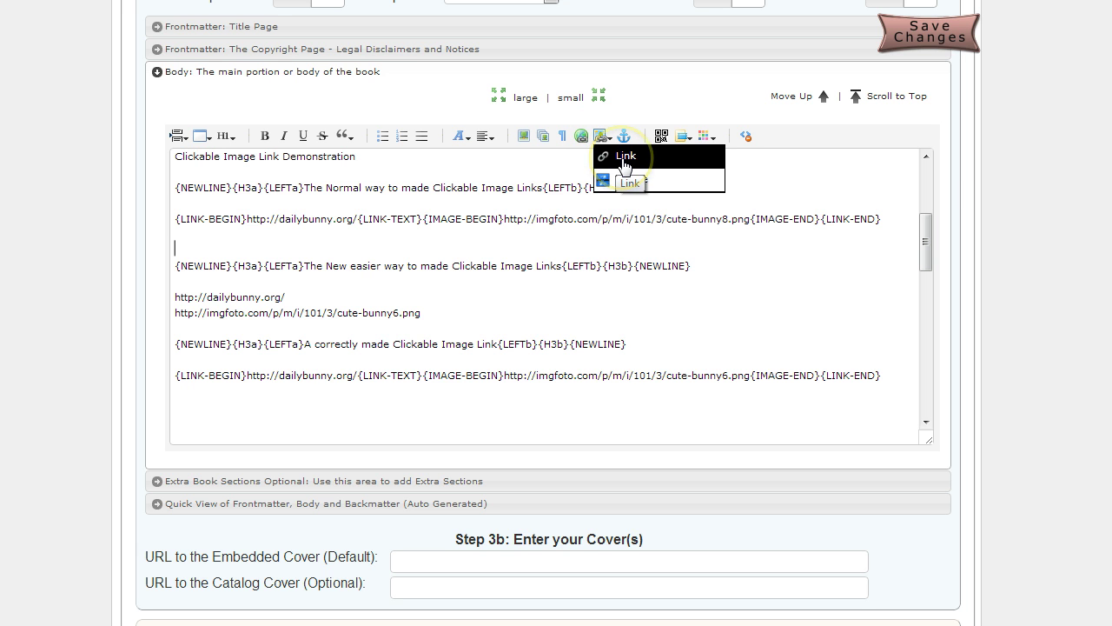
left_click(273, 299)
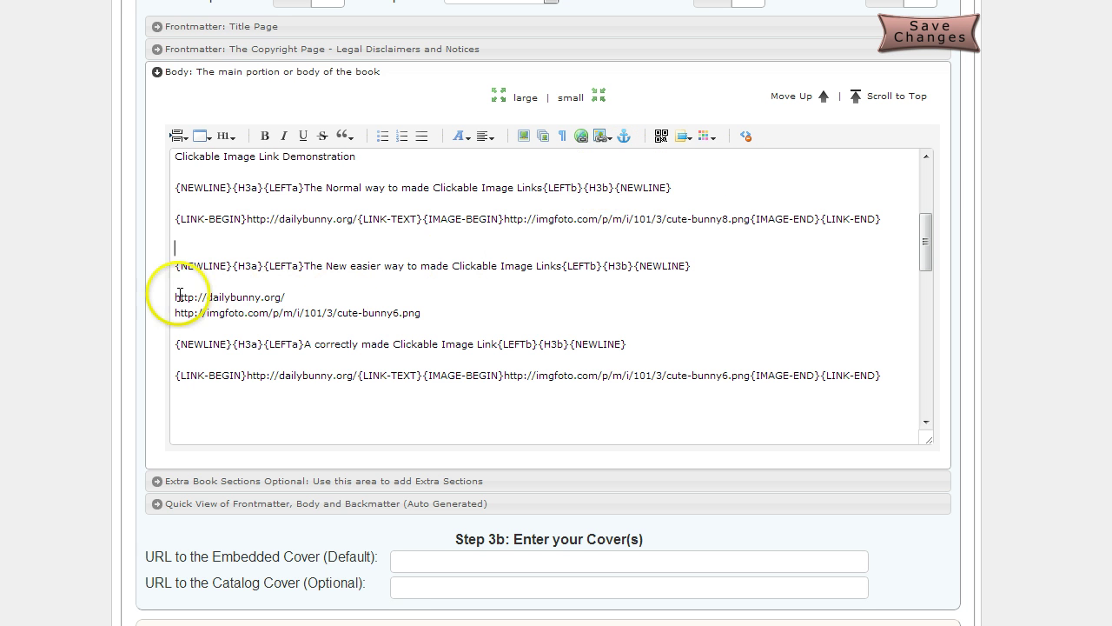
left_click_drag(175, 297, 287, 291)
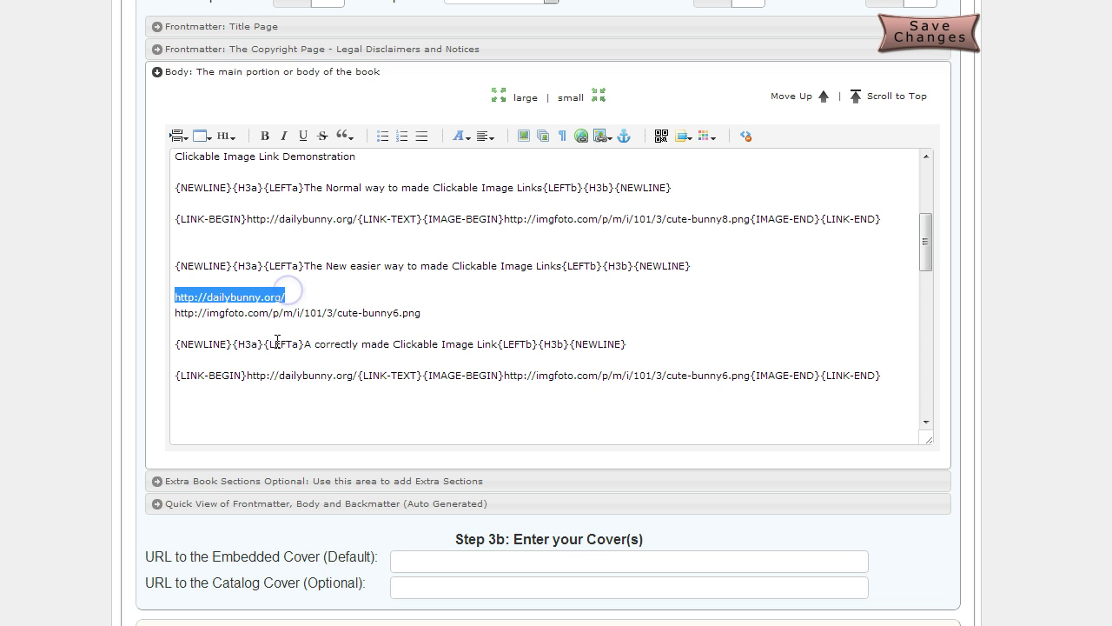
left_click(603, 137)
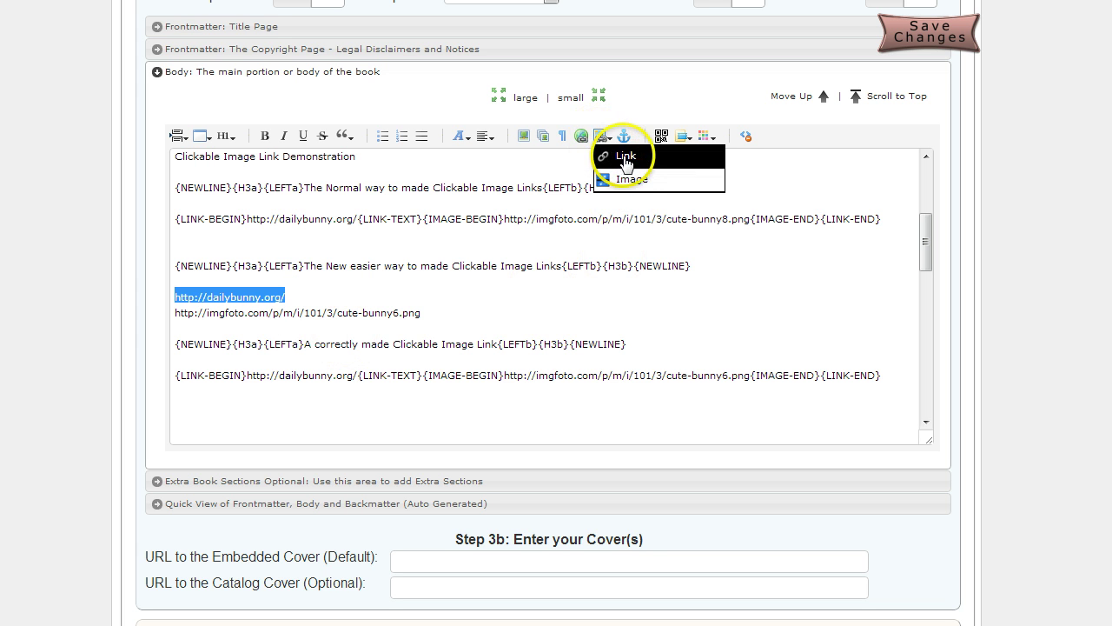
left_click(626, 158)
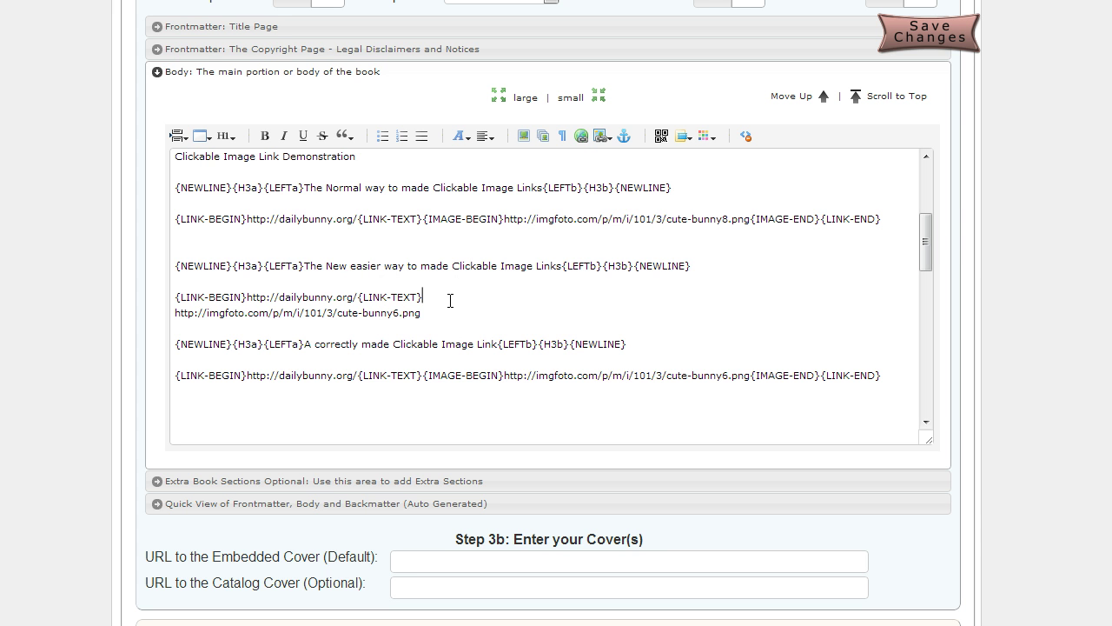
Step: Join the cute-bunny6.png URL directly after {LINK-TEXT} and apply the Clickable Image Image token to it
key("Delete")
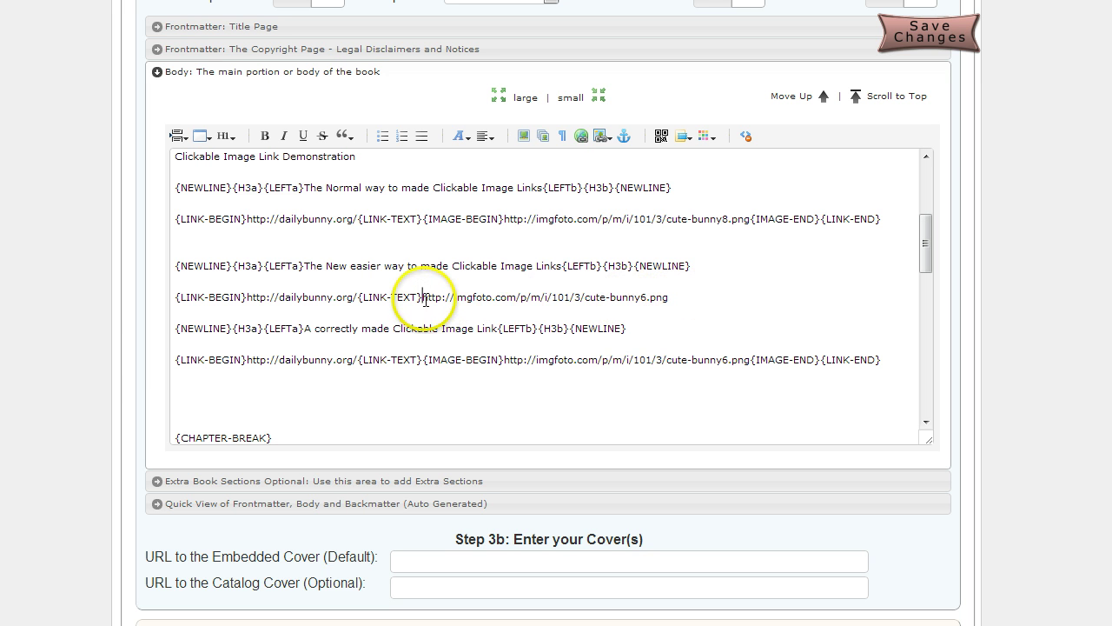
left_click_drag(423, 297, 648, 300)
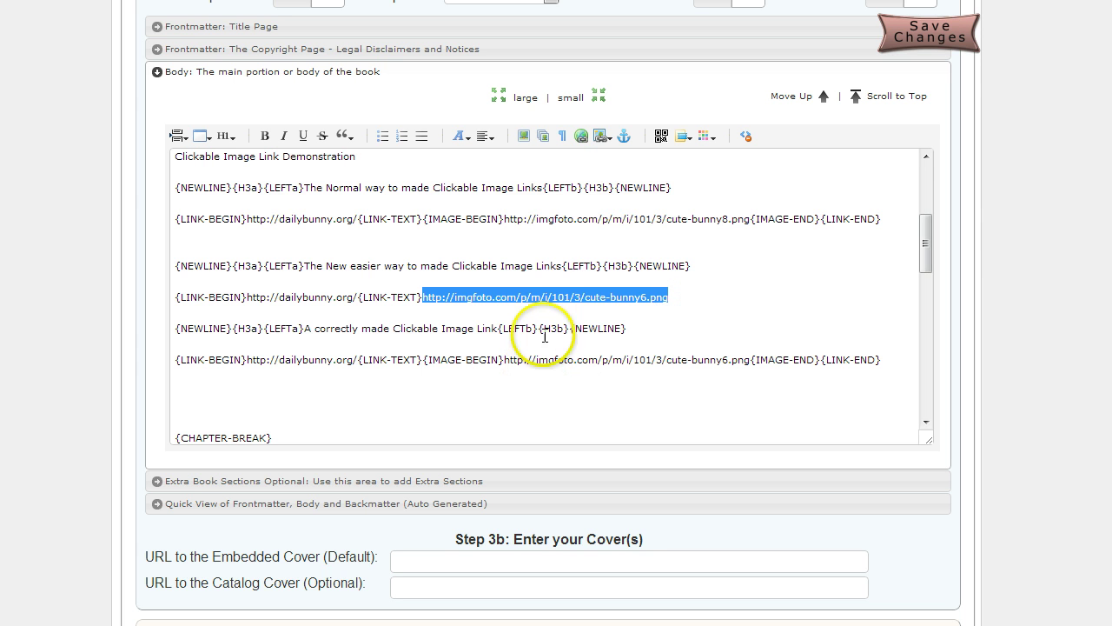
left_click(603, 137)
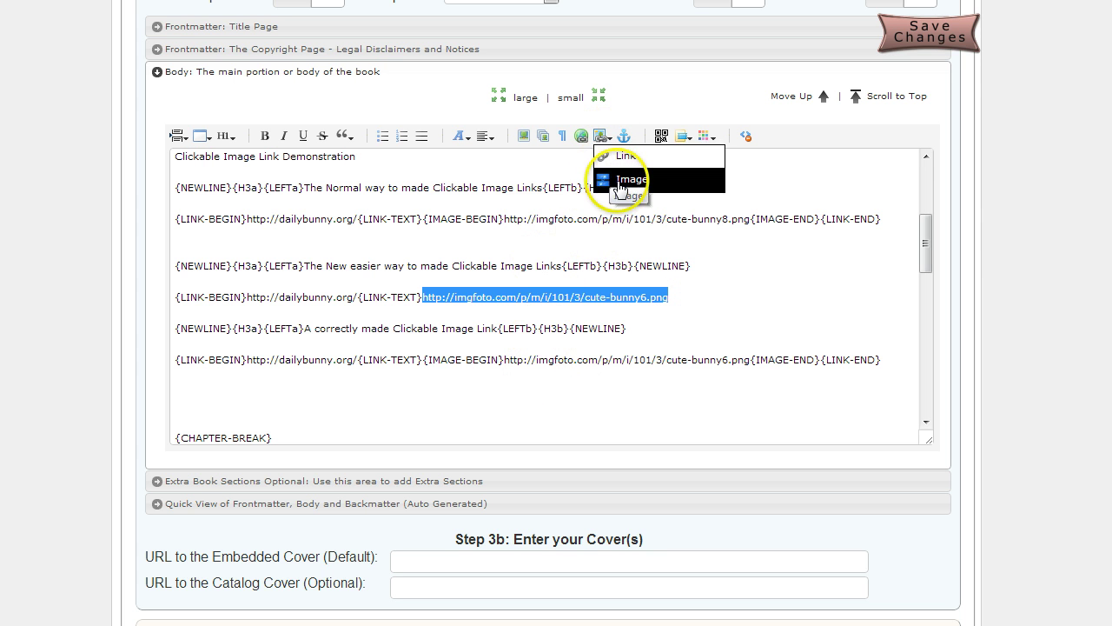
left_click(633, 179)
left_click(576, 310)
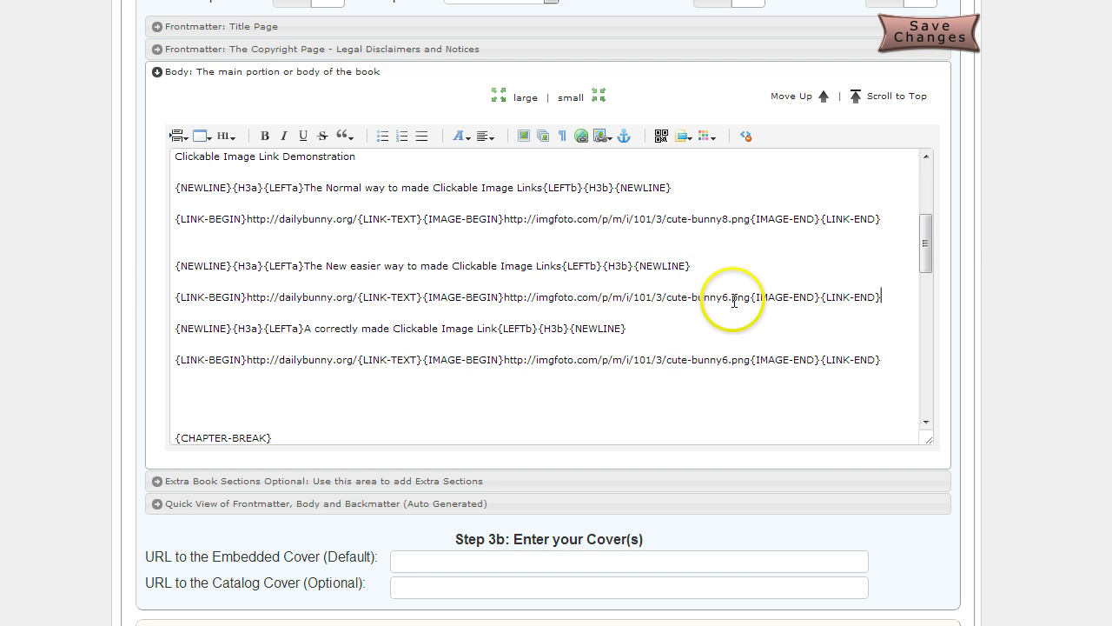
Step: Save the changes made to the book's body
left_click(739, 357)
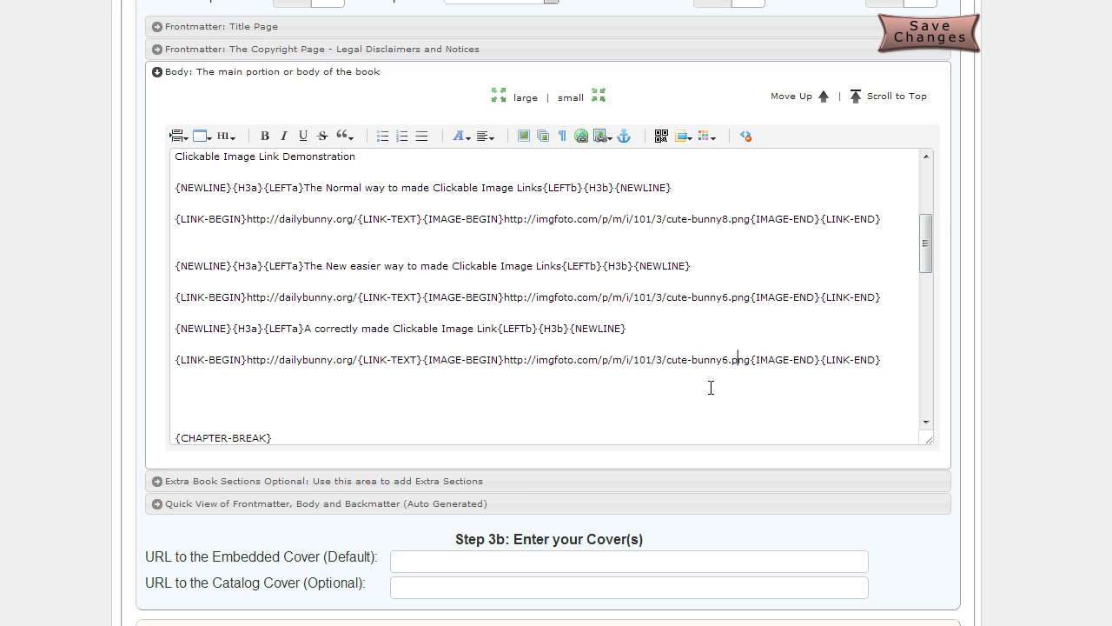
left_click(928, 40)
left_click(927, 41)
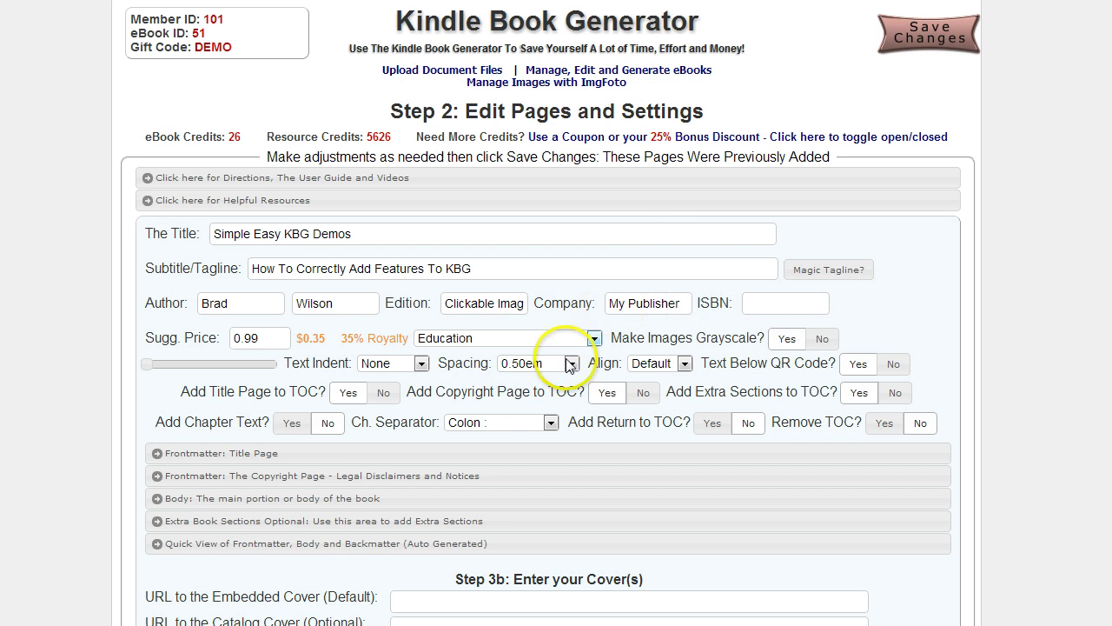
Step: Preview the "Clickable Image Link Demonstration" chapter in the Quick View to check both clickable images
left_click(482, 544)
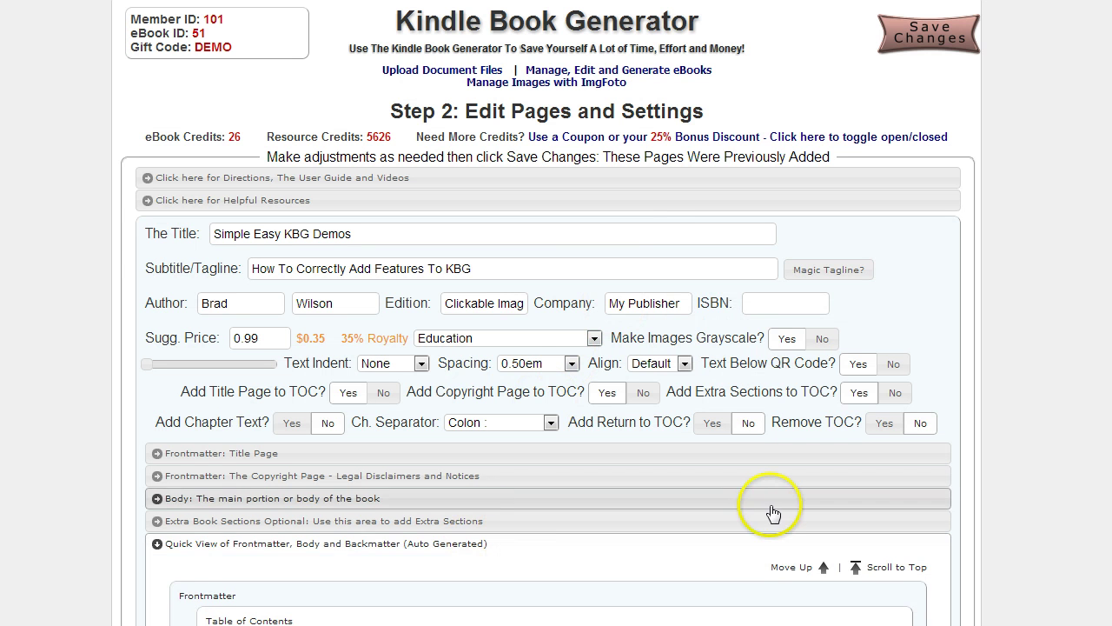
left_click(795, 567)
left_click(327, 237)
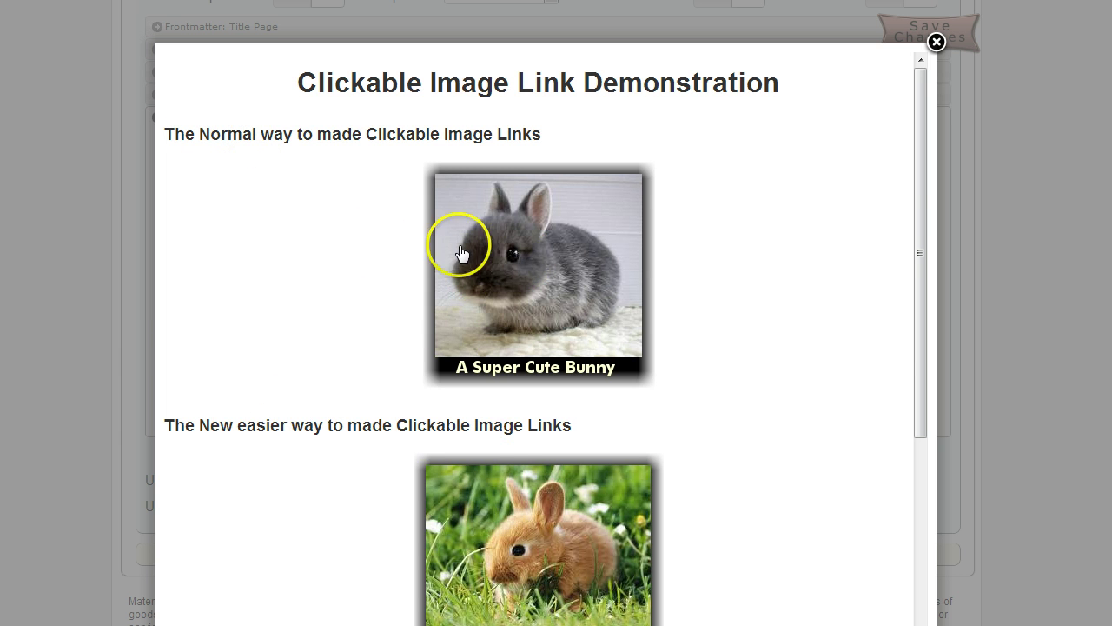
Step: Reopen the book's body and add blank lines around the two image links in the "Clickable 2 x 1 Clickable Image Grid Demonstration" chapter
left_click(99, 224)
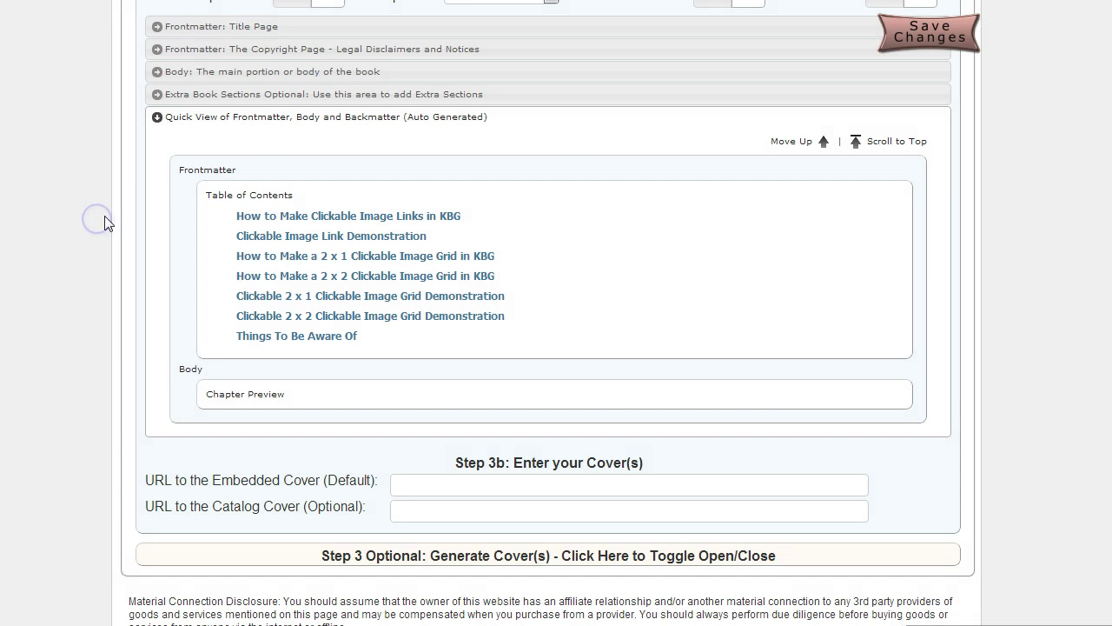
left_click(243, 71)
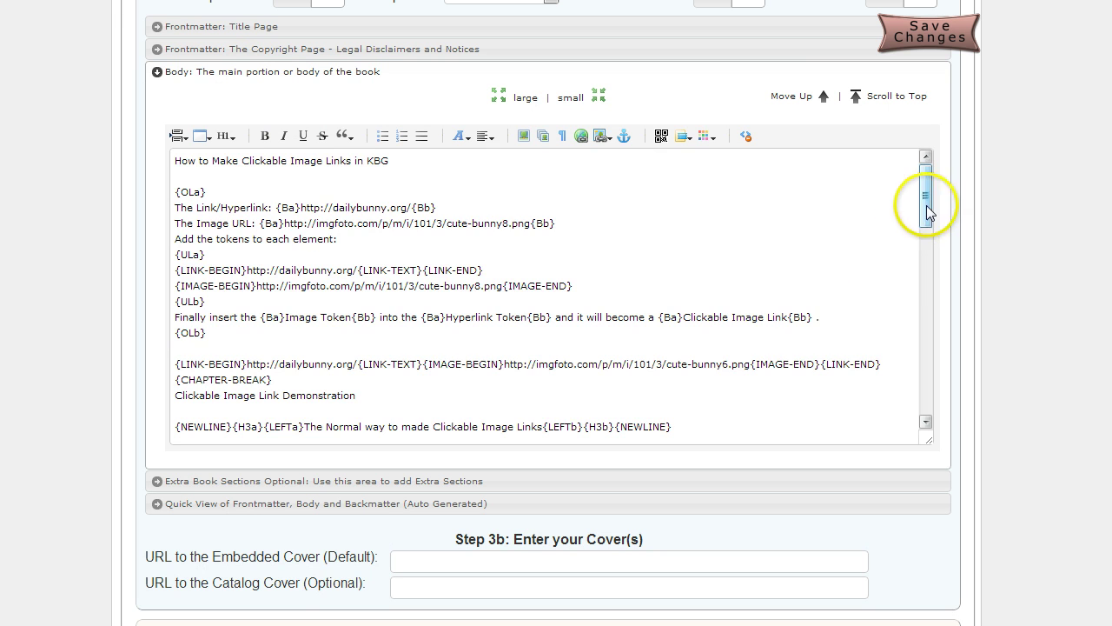
left_click_drag(926, 205, 923, 307)
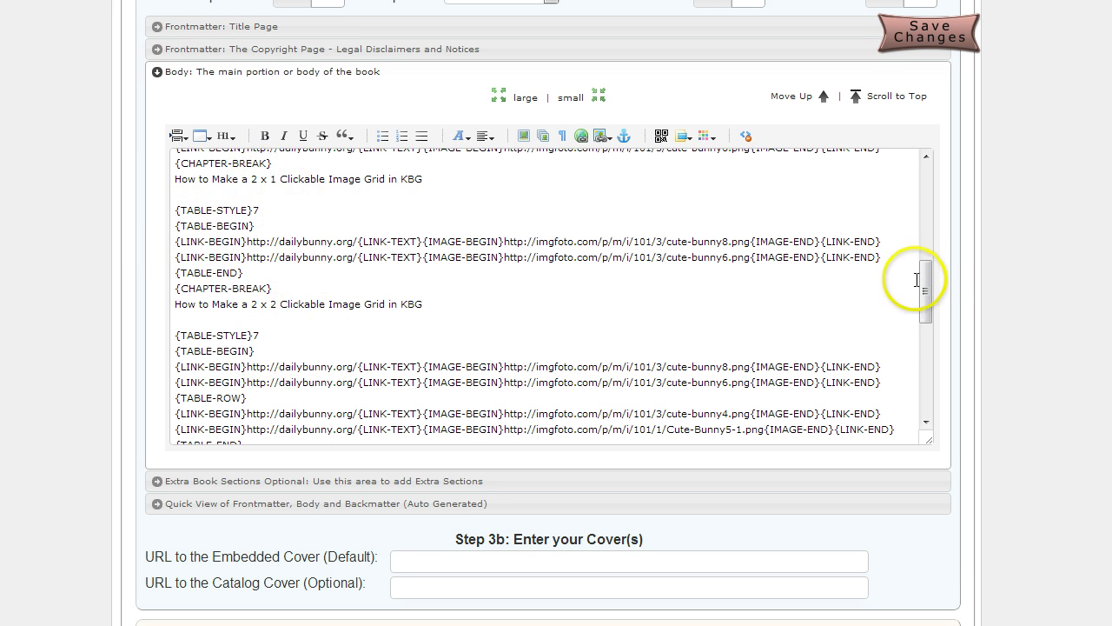
left_click_drag(924, 284, 924, 342)
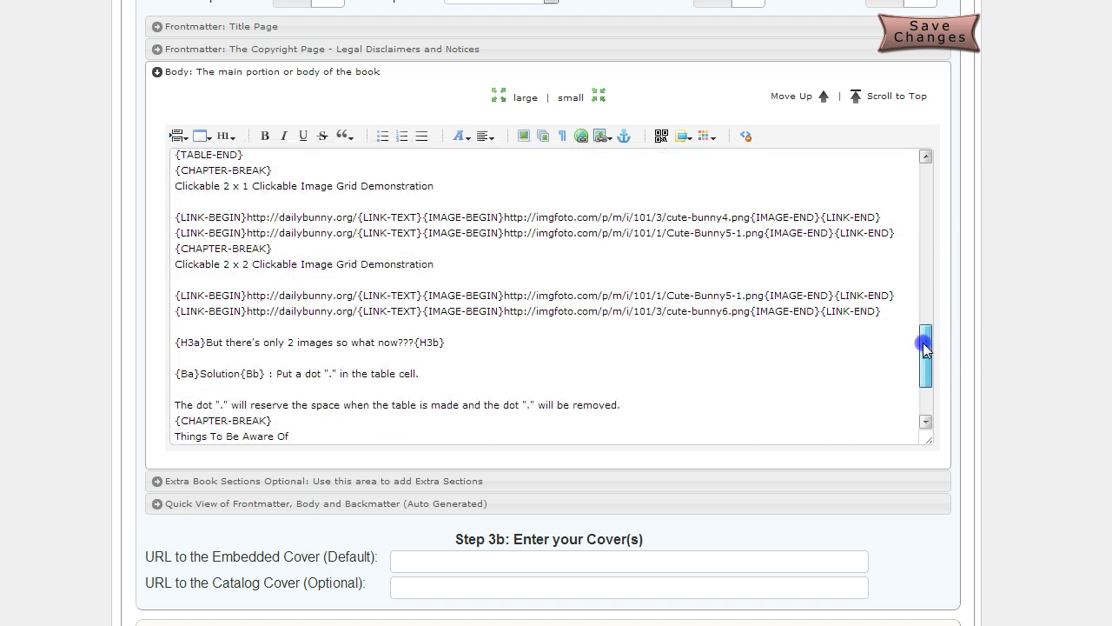
left_click(175, 250)
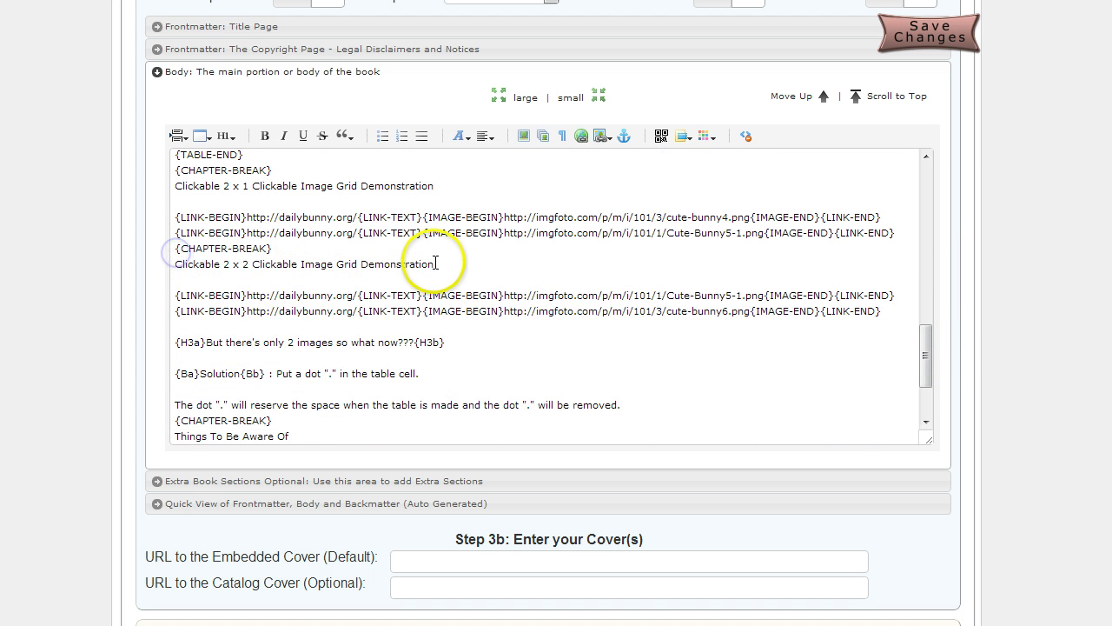
key("Return")
key("Return")
key("Return")
key("Return")
key("Return")
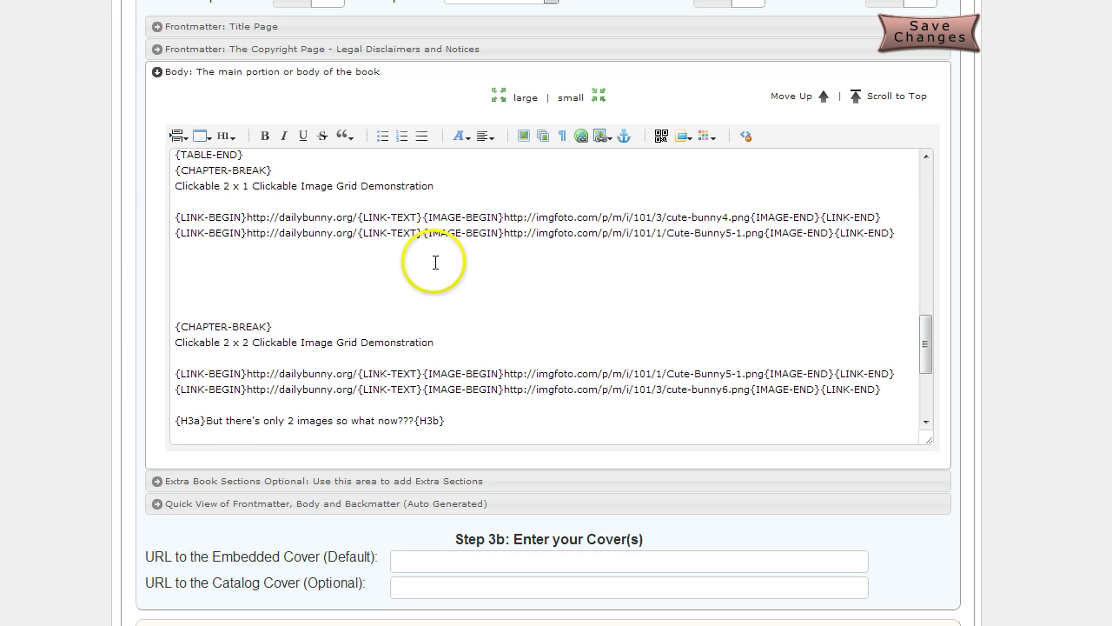
key("Return")
Step: Wrap the 2 x 1 demonstration's two image links in a Table 1 Row Grid with table style 7
key("shift+Down")
key("shift+Down")
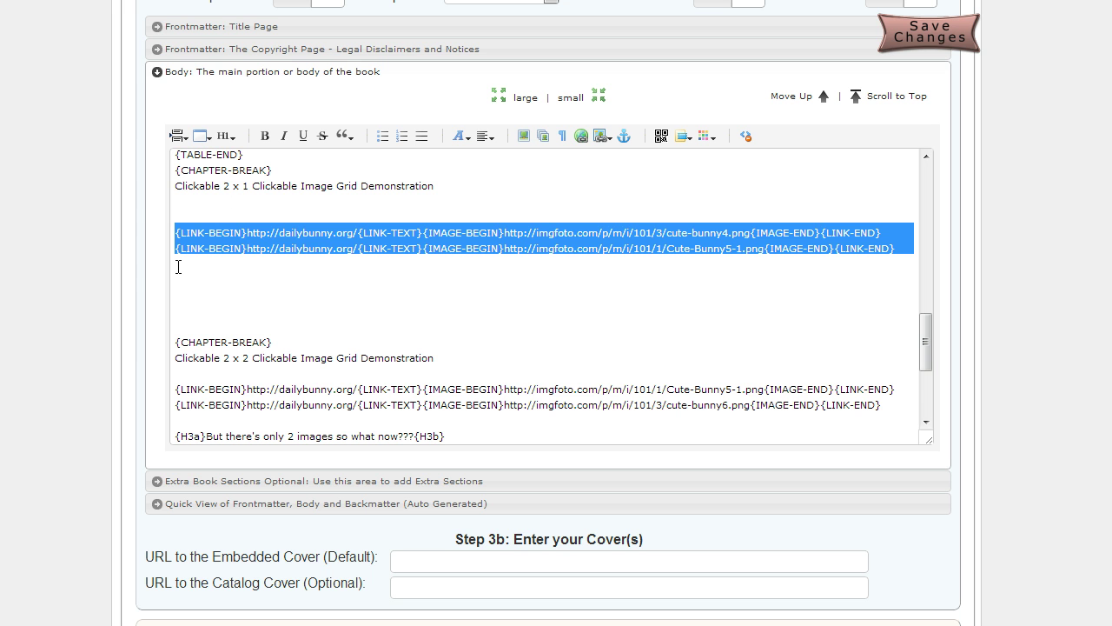
left_click(201, 137)
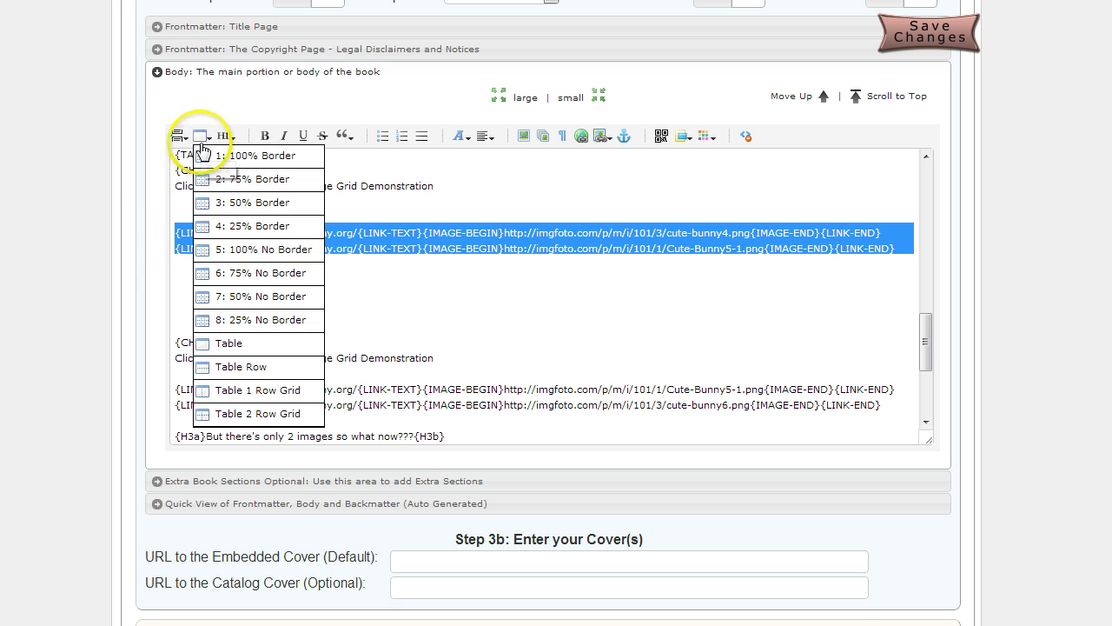
left_click(228, 398)
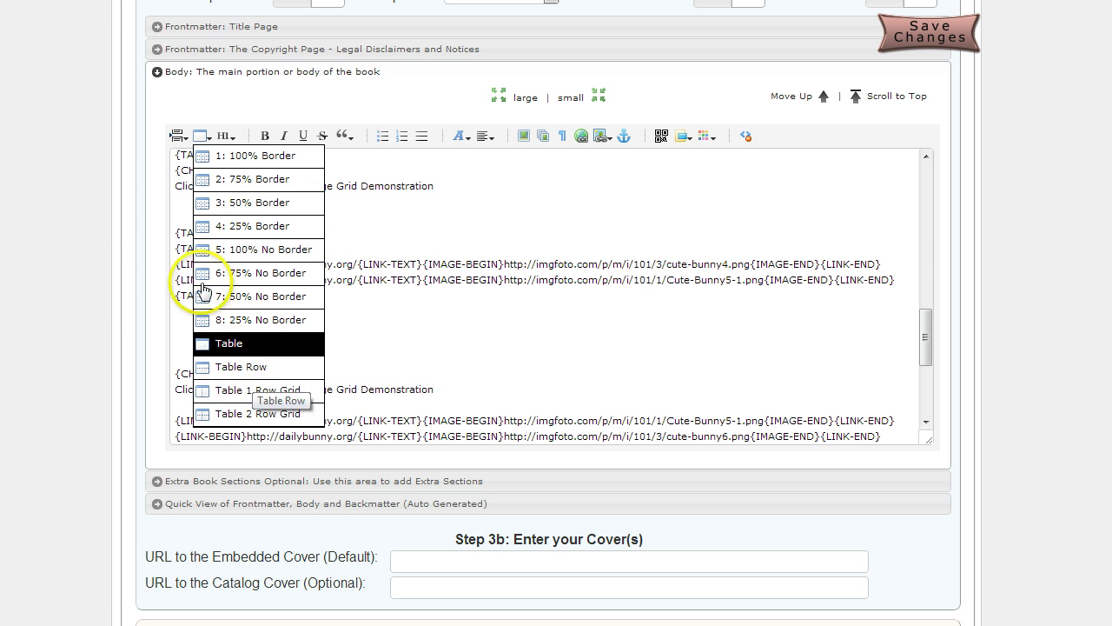
left_click(266, 294)
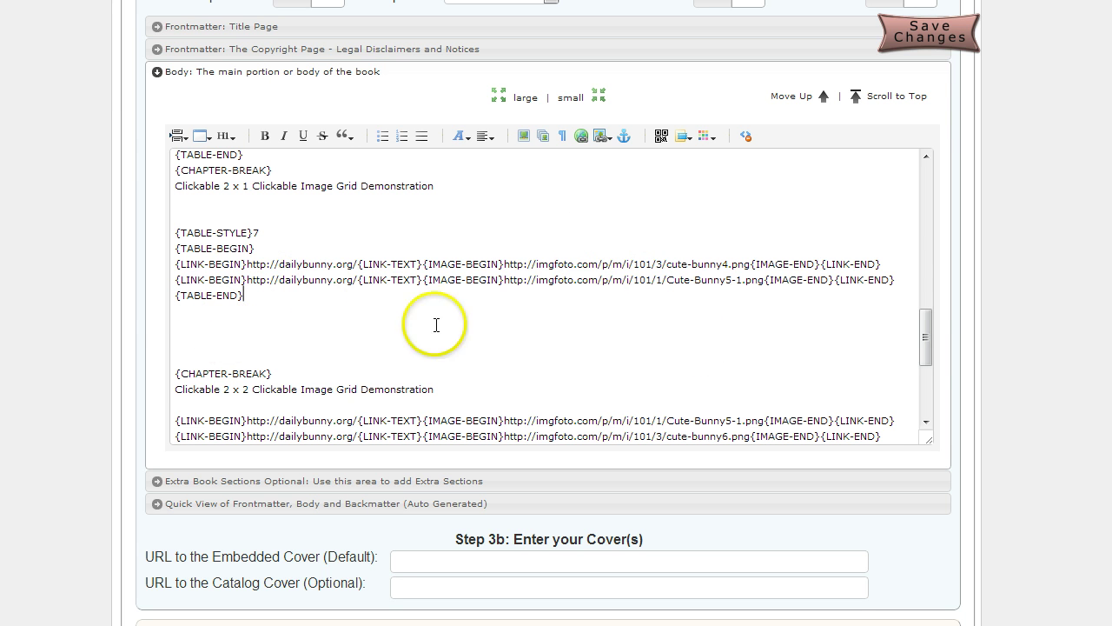
Step: Copy the two image links in the "Clickable 2 x 2" demonstration and wrap them in a Table 2 Row Grid with dots as second-row placeholders
left_click_drag(928, 335, 928, 373)
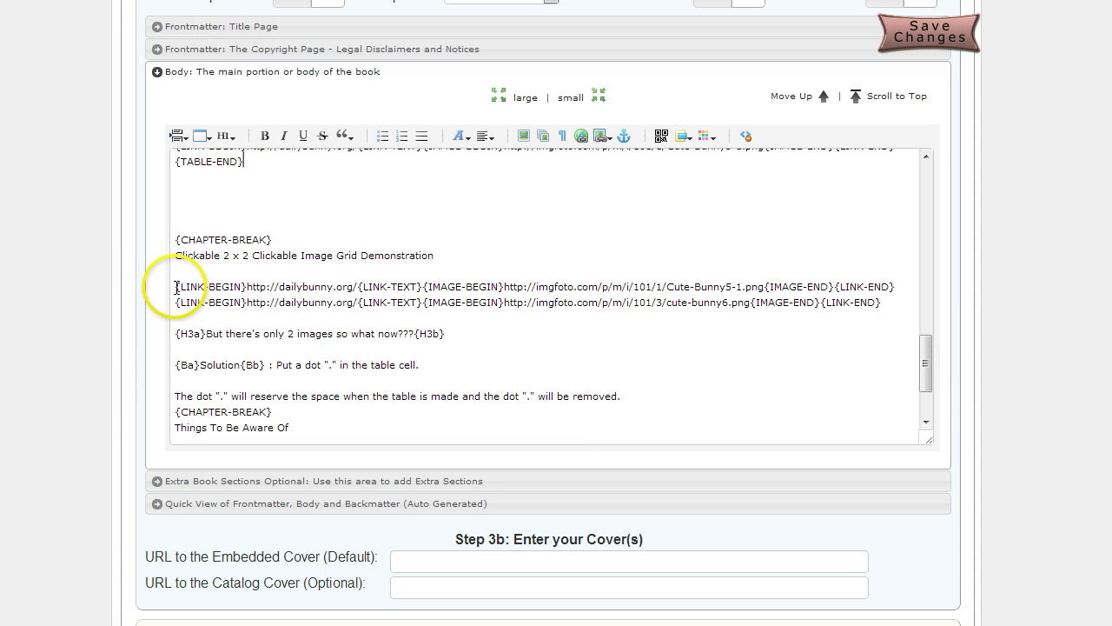
left_click_drag(177, 287, 161, 314)
key("ctrl+c")
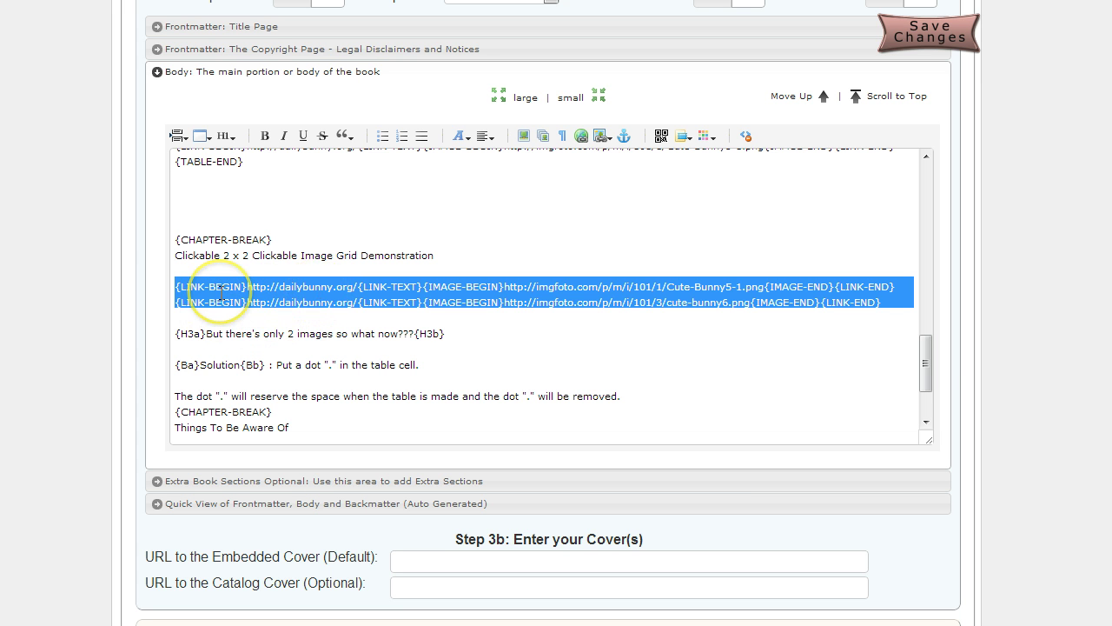
left_click(202, 136)
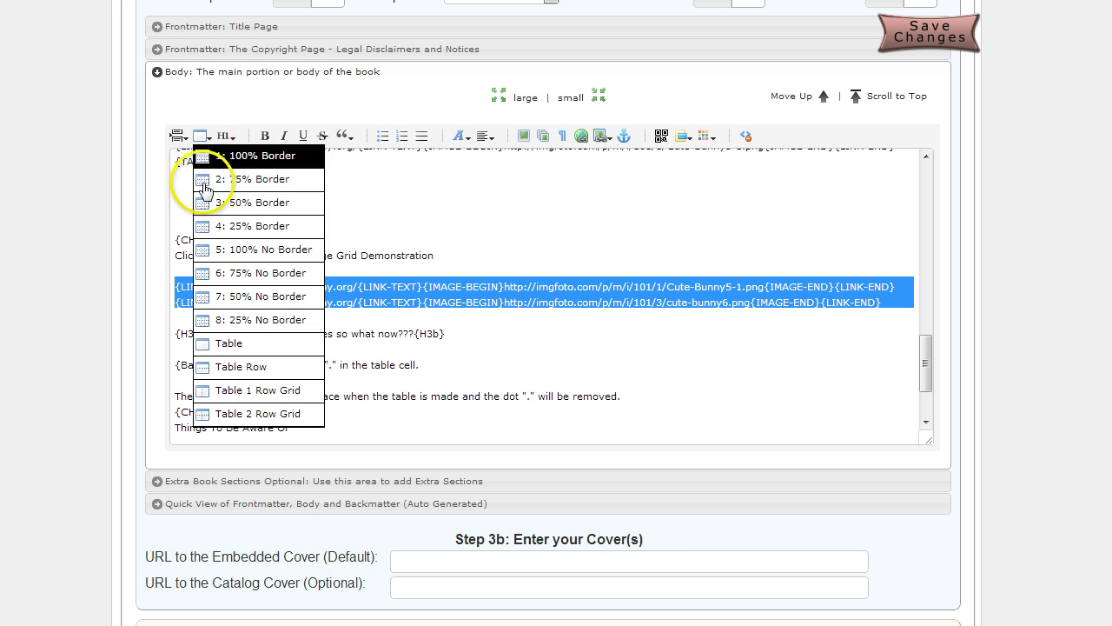
left_click(265, 415)
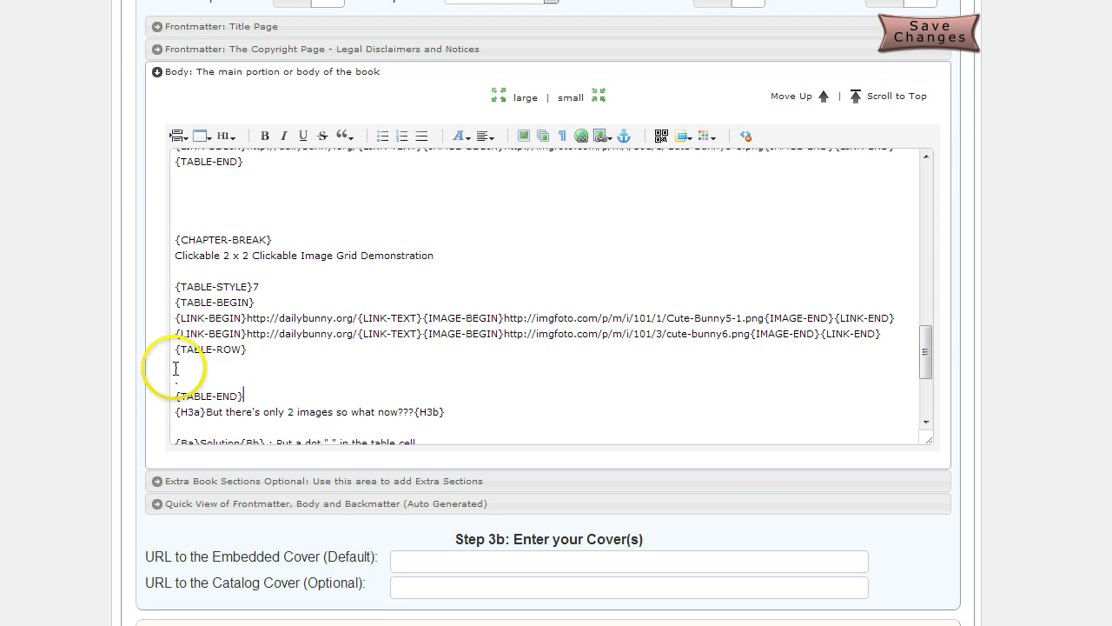
left_click(175, 368)
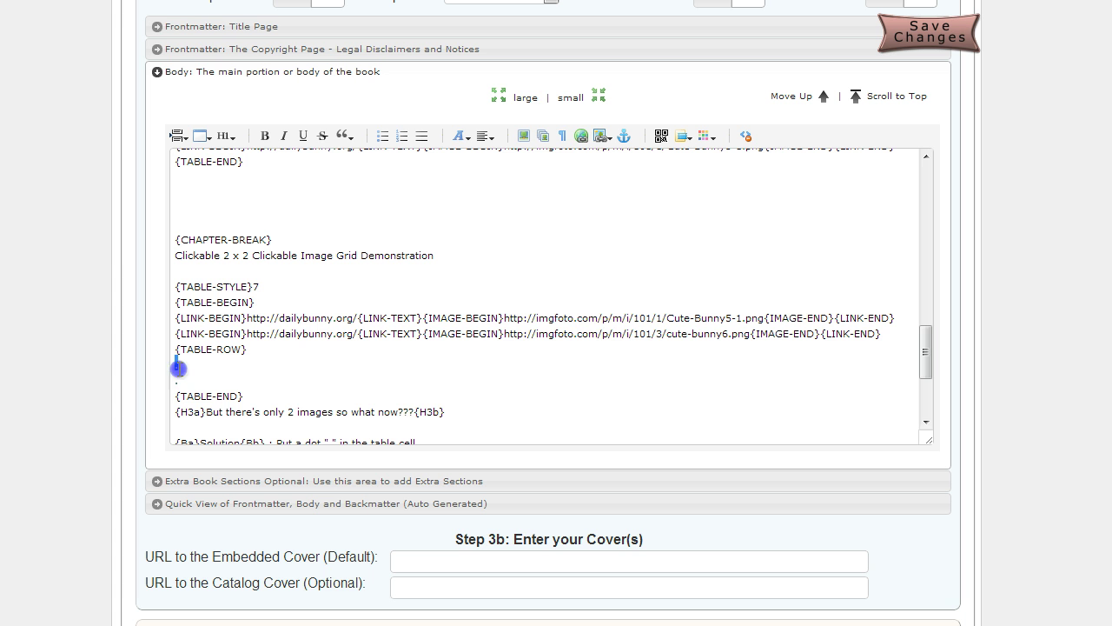
mouse_move(927, 351)
left_mouse_down()
mouse_move(927, 386)
mouse_move(939, 356)
left_mouse_up()
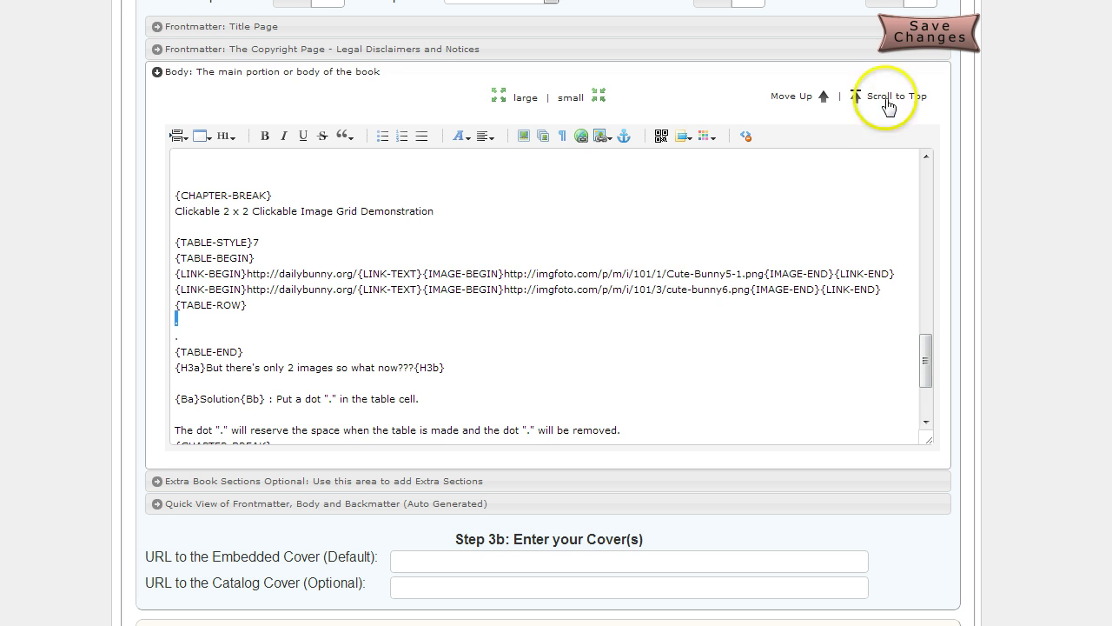
type(".")
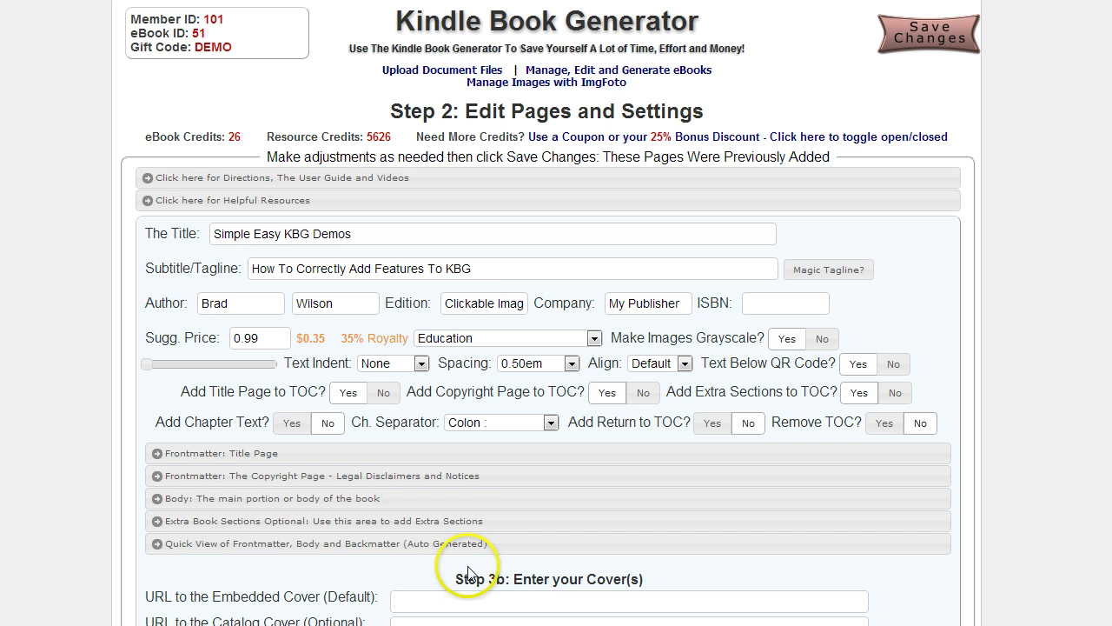
Step: Preview the 2 x 1 and 2 x 2 image grid demonstration chapters in the Quick View, then close the preview
left_click(474, 540)
scroll(774, 578, "down", 5)
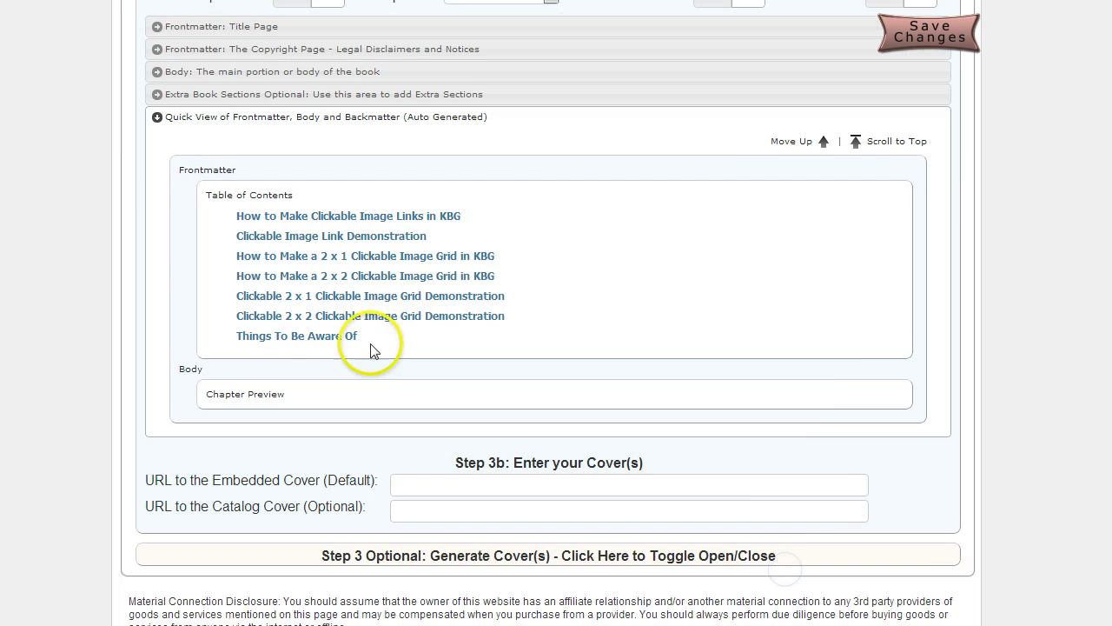
left_click(307, 295)
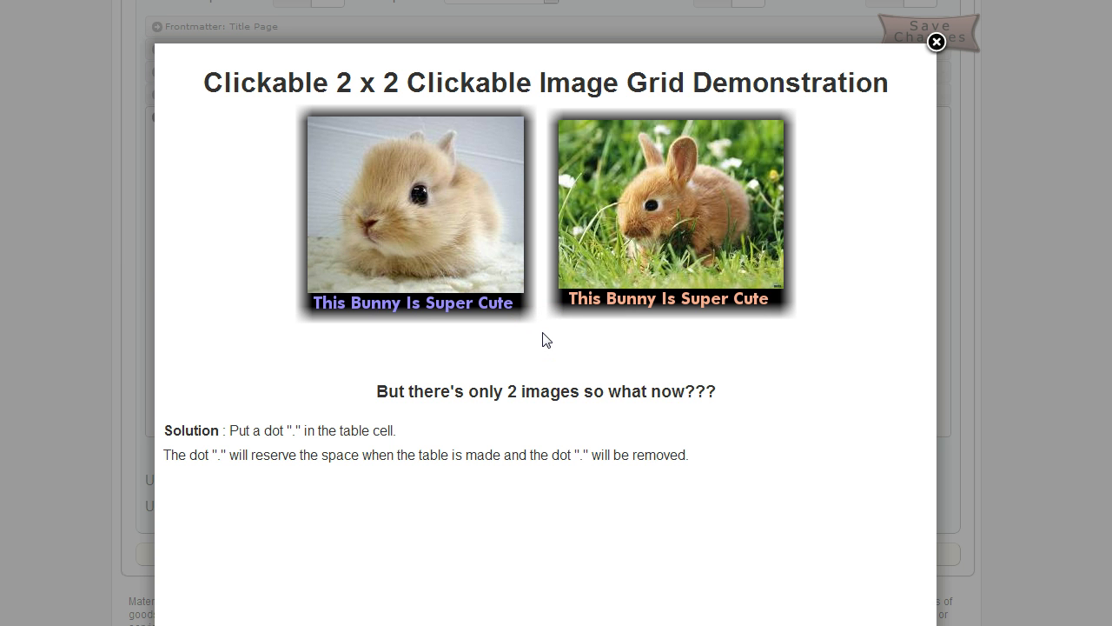
left_click(93, 230)
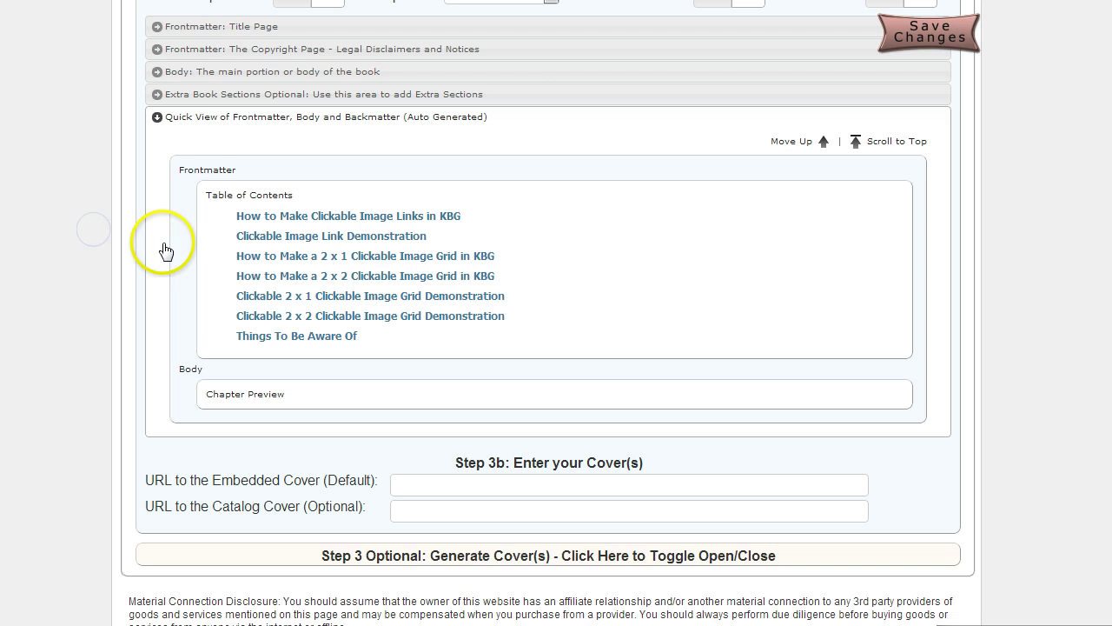
Step: Reopen the body and replace the two dots below {TABLE-ROW} in the 2 x 2 demonstration with the copied image links
left_click(217, 72)
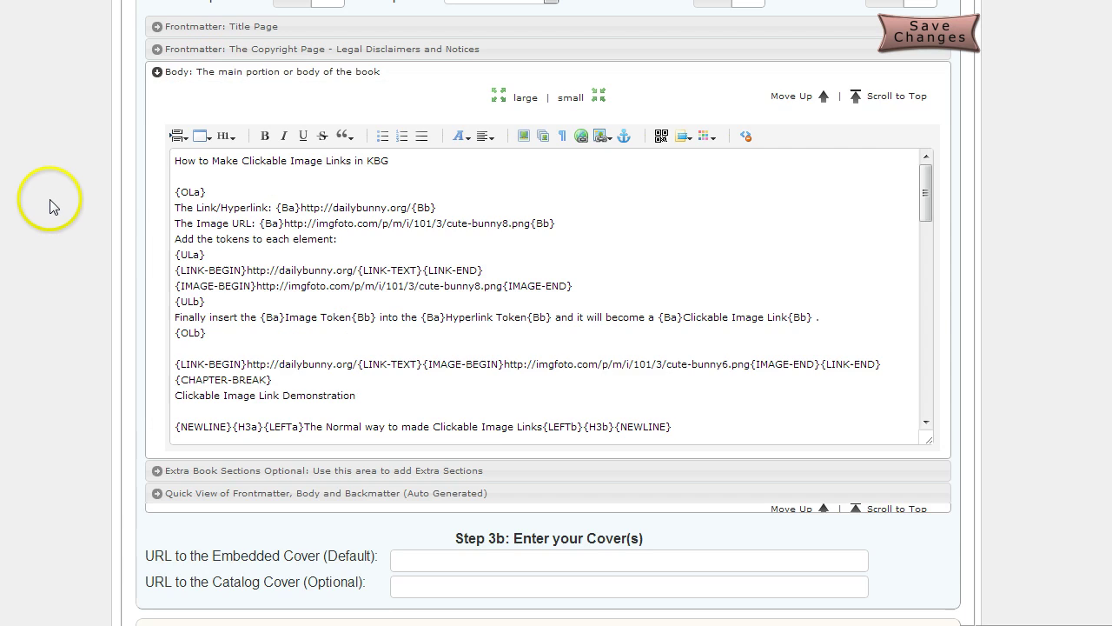
left_click_drag(931, 193, 931, 357)
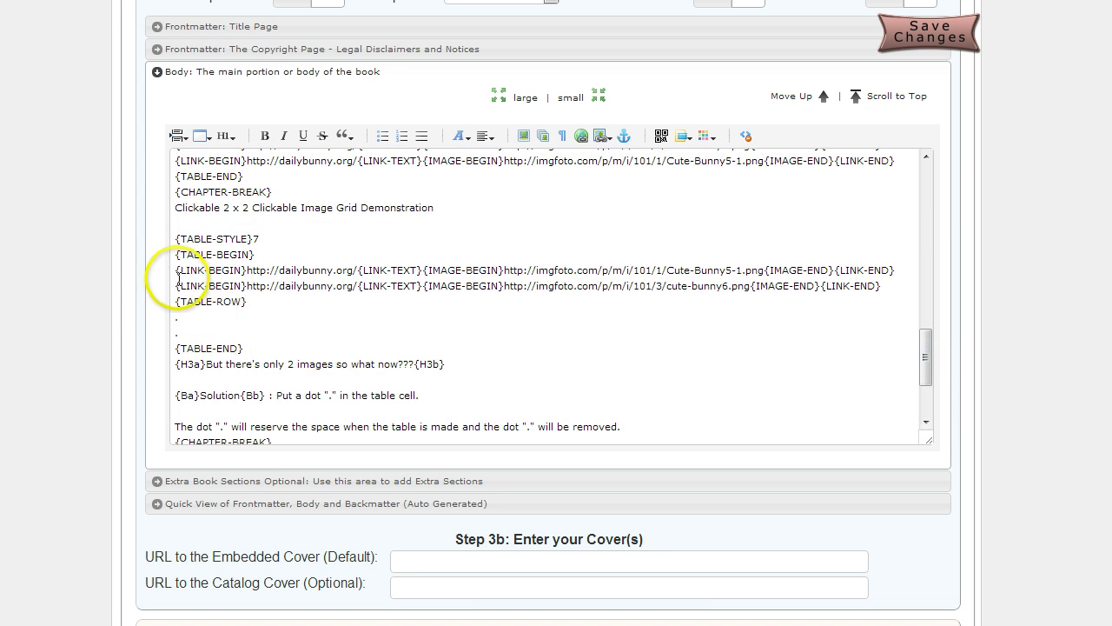
left_click_drag(173, 272, 171, 340)
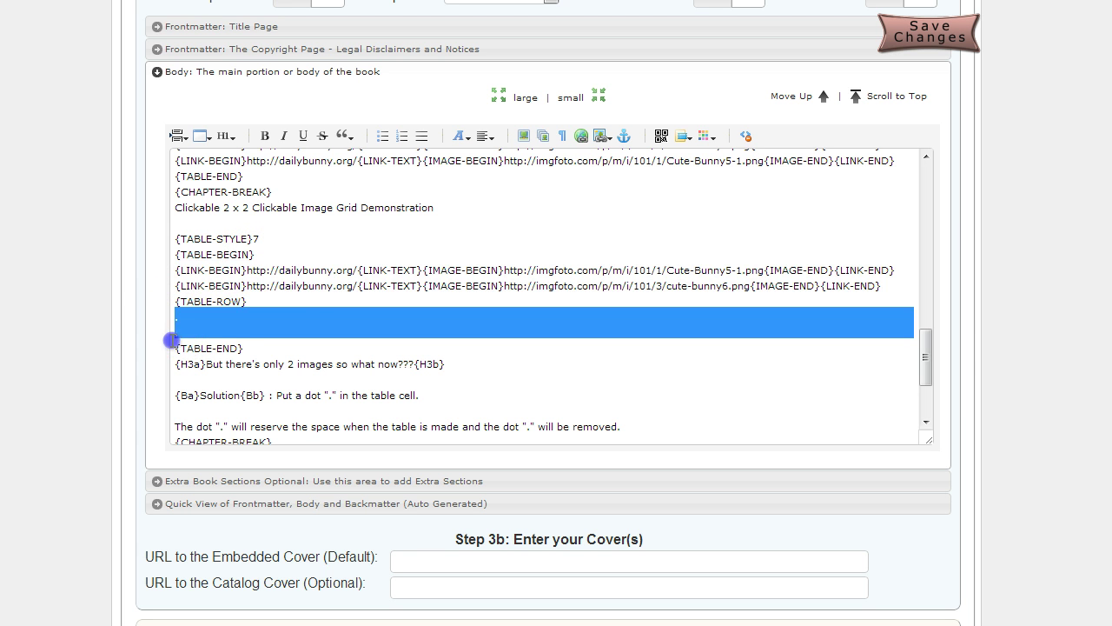
key("ctrl+v")
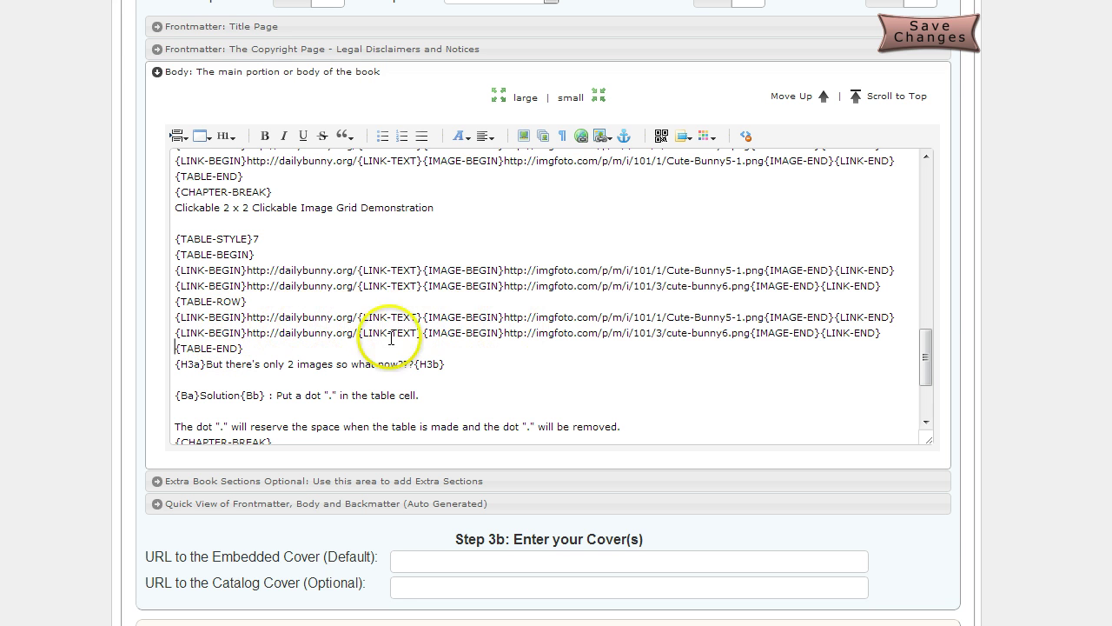
Step: Move the second row's Cute-Bunny5-1.png image link below the cute-bunny6.png link and save the changes
left_click_drag(174, 318, 174, 329)
key("ctrl+c")
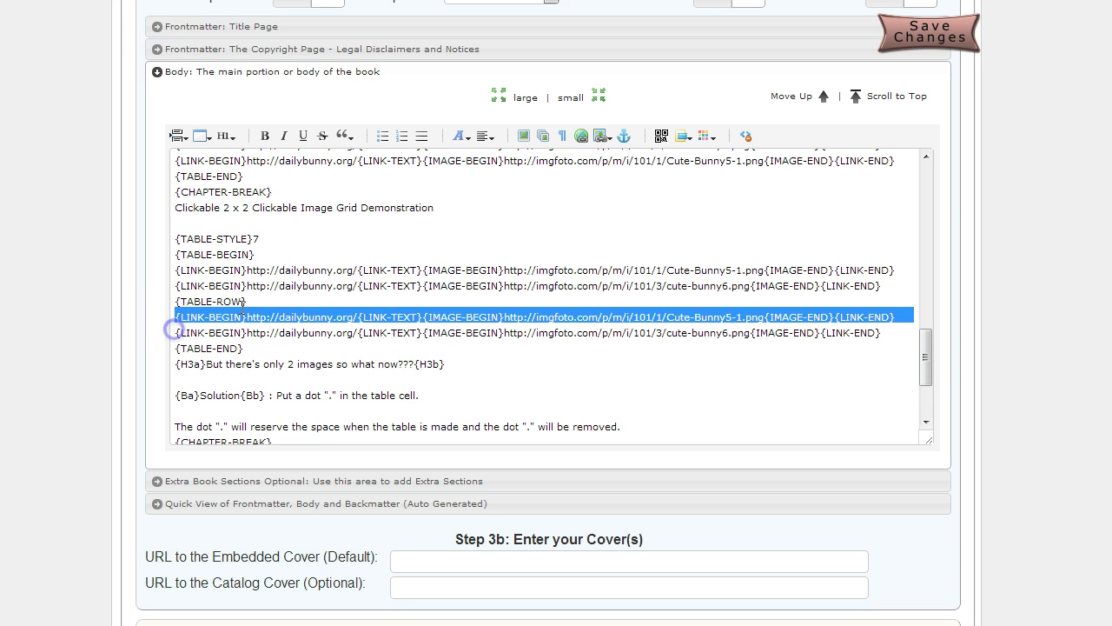
key("Delete")
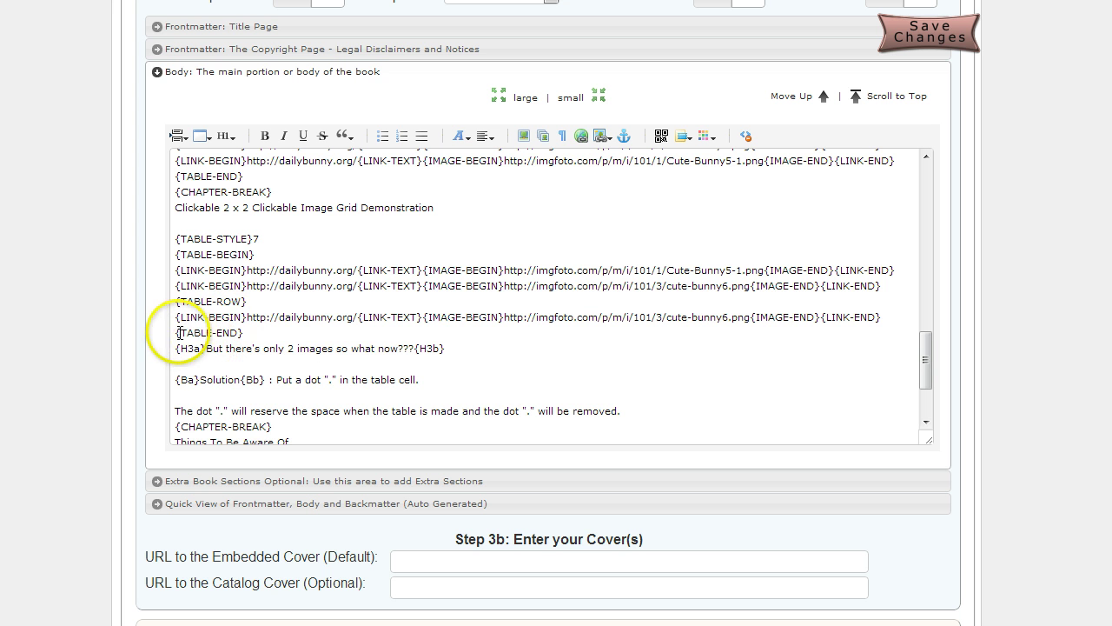
left_click(176, 333)
key("ctrl+v")
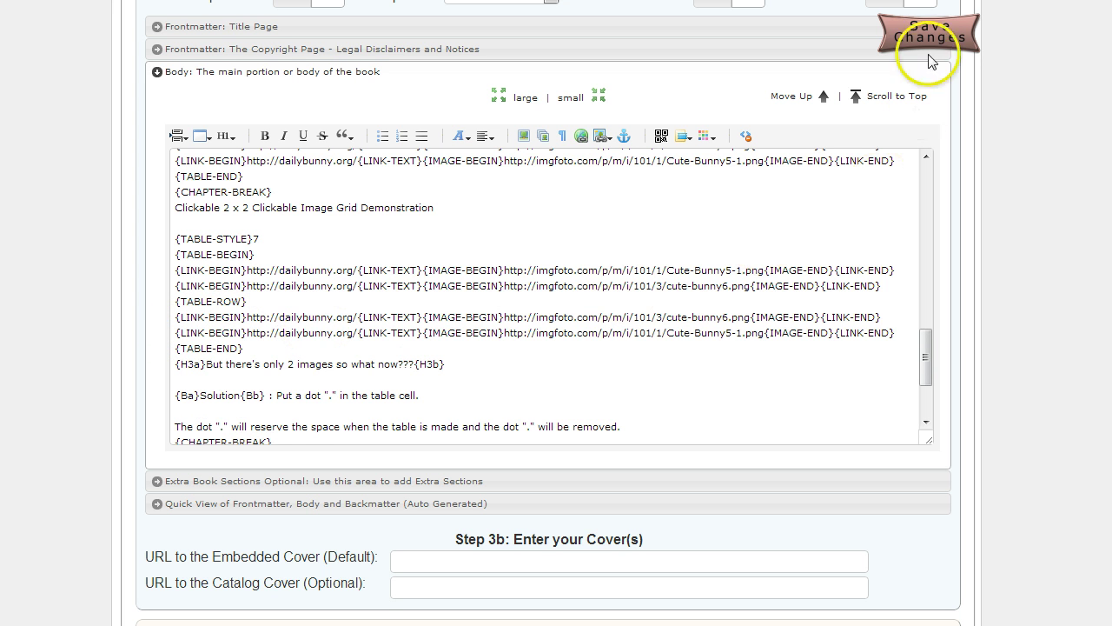
left_click(928, 31)
left_click(894, 258)
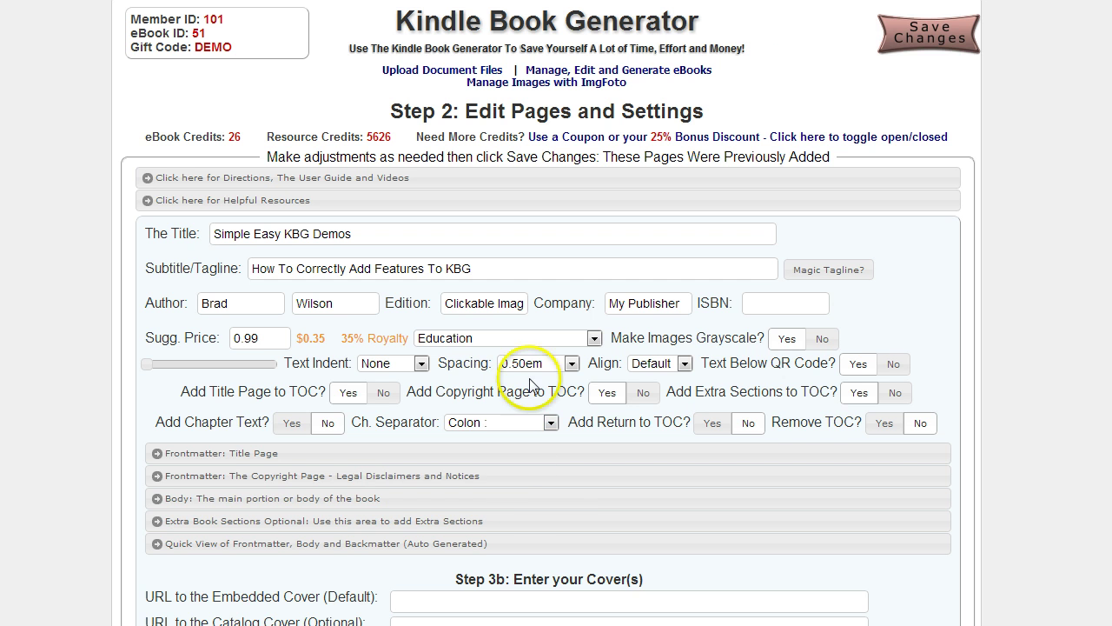
Step: Preview the 2 x 2 image grid demonstration and the "Things To Be Aware Of" chapter in the Quick View, then close the preview
left_click(509, 543)
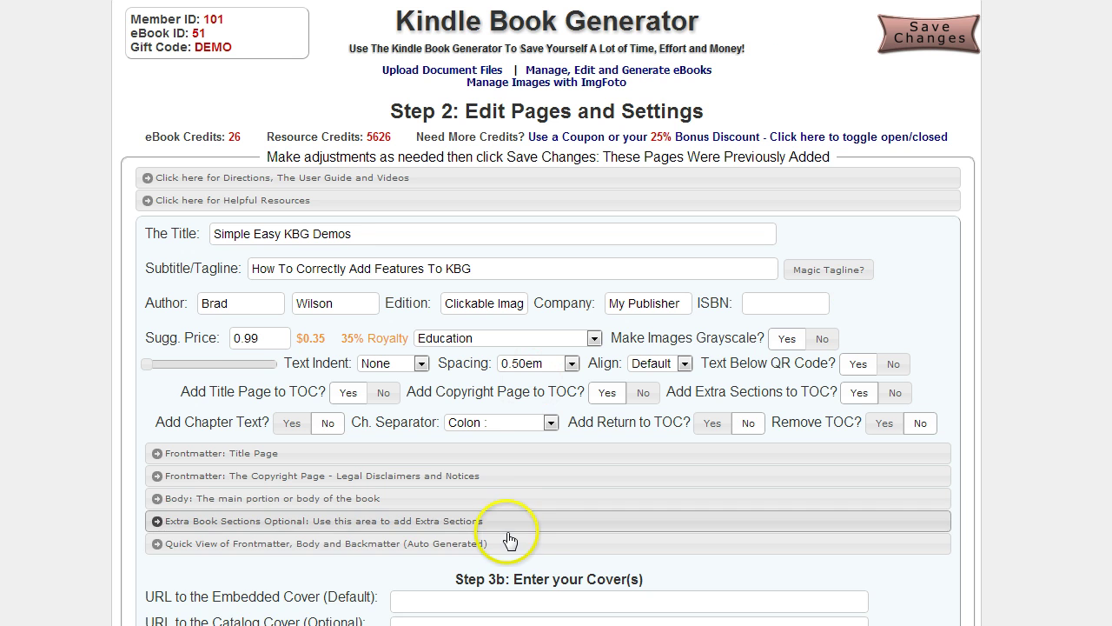
scroll(817, 522, "down", 5)
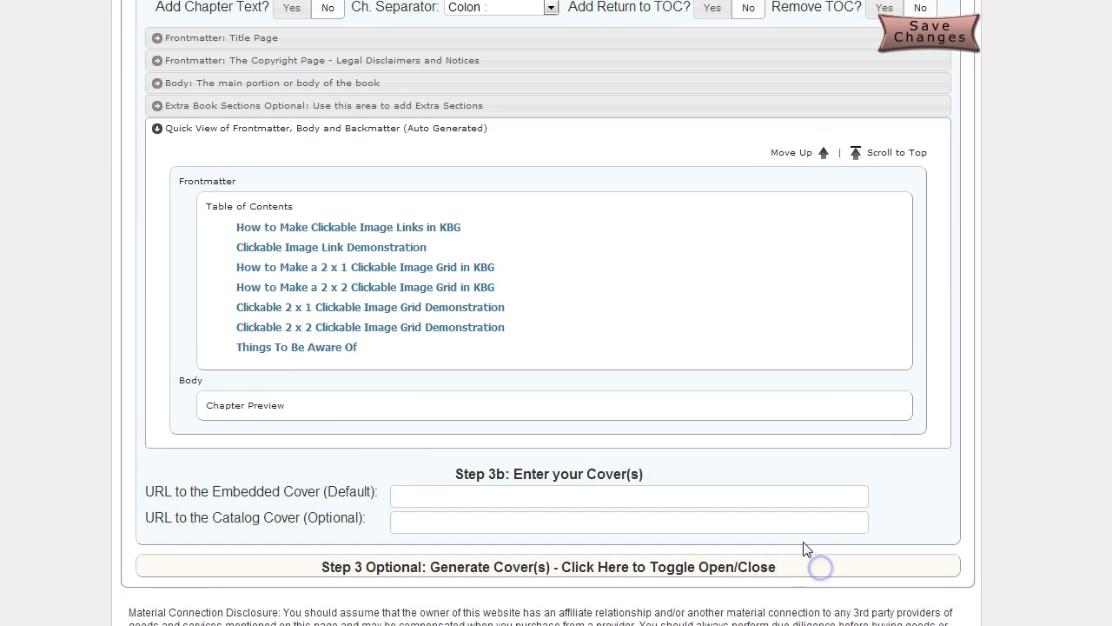
left_click(291, 317)
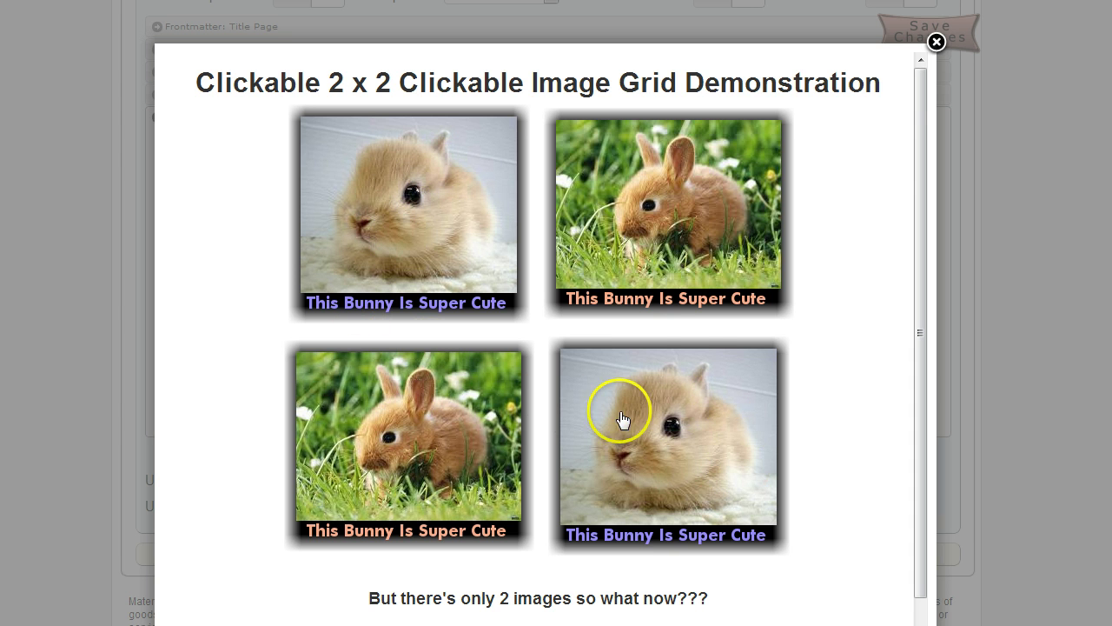
left_click(574, 321)
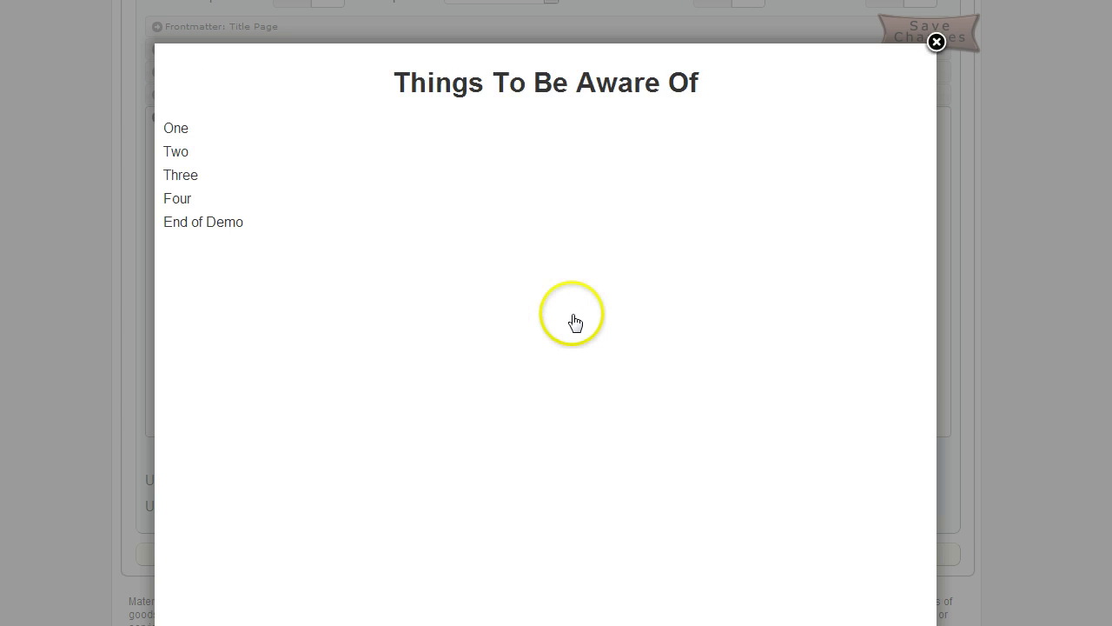
left_click(77, 242)
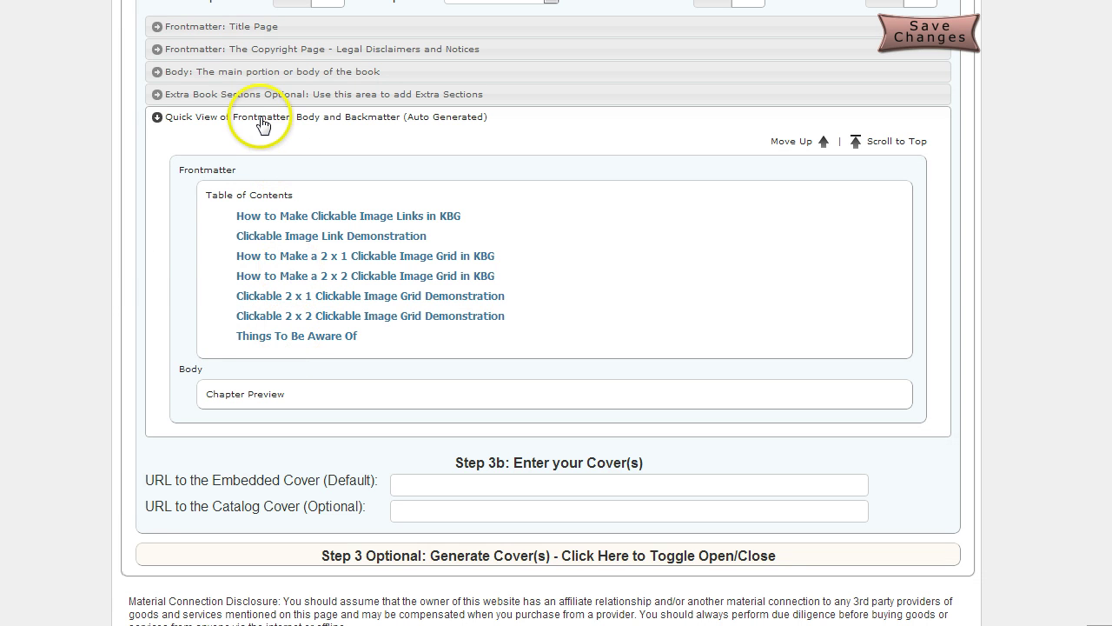
Step: Reopen the body and go to the lines One to Four in the "Things To Be Aware Of" chapter
left_click(254, 73)
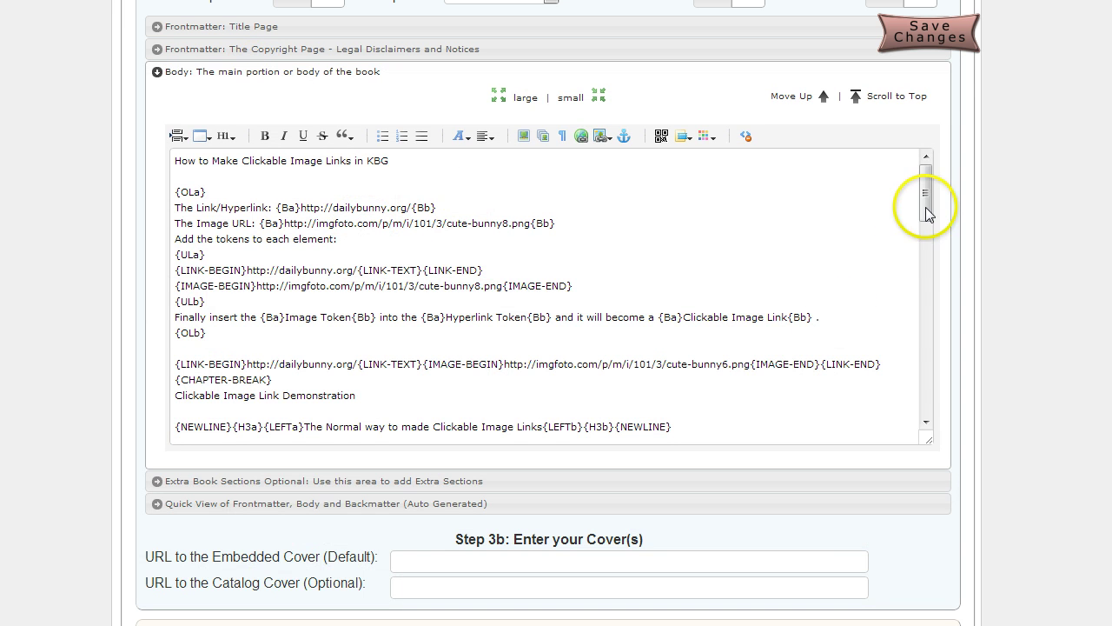
left_click_drag(927, 194, 926, 415)
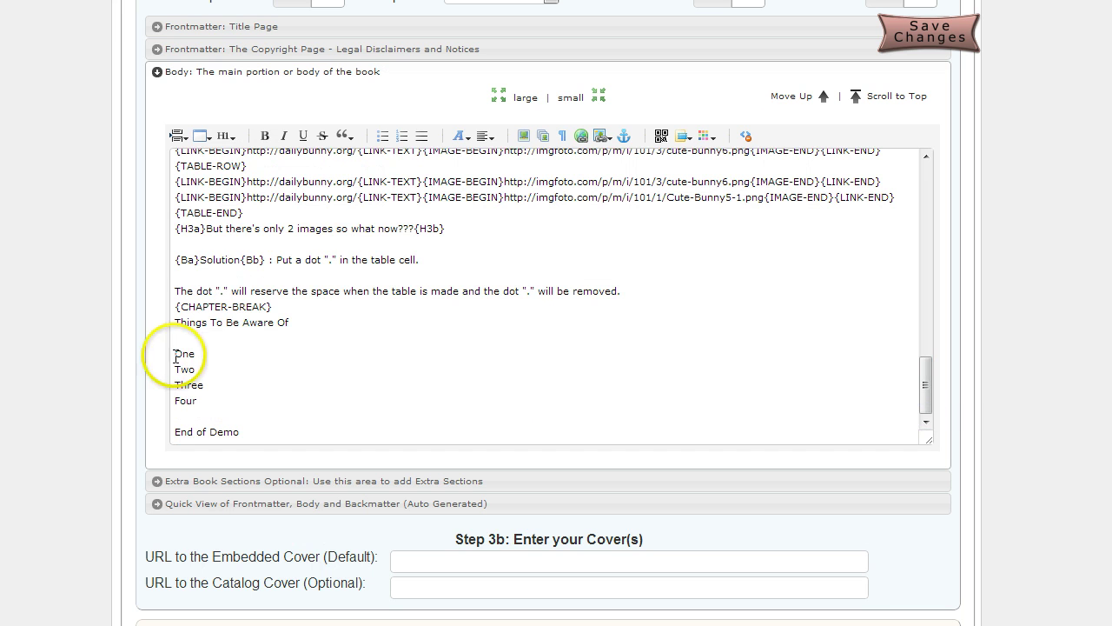
left_click_drag(175, 352, 233, 395)
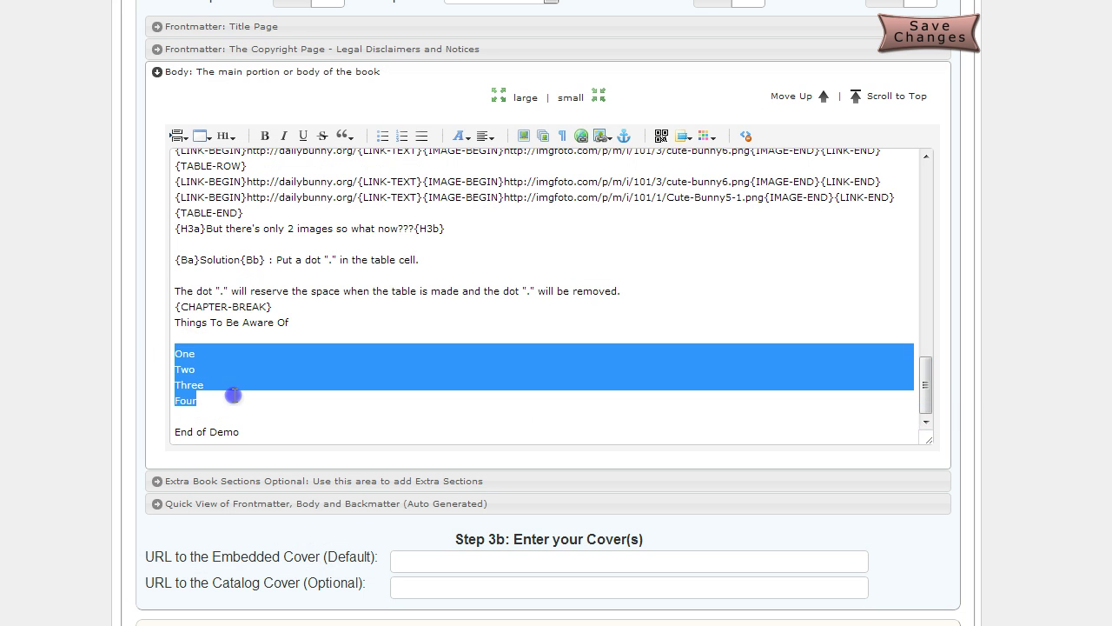
left_click(191, 355)
left_click_drag(174, 352, 159, 409)
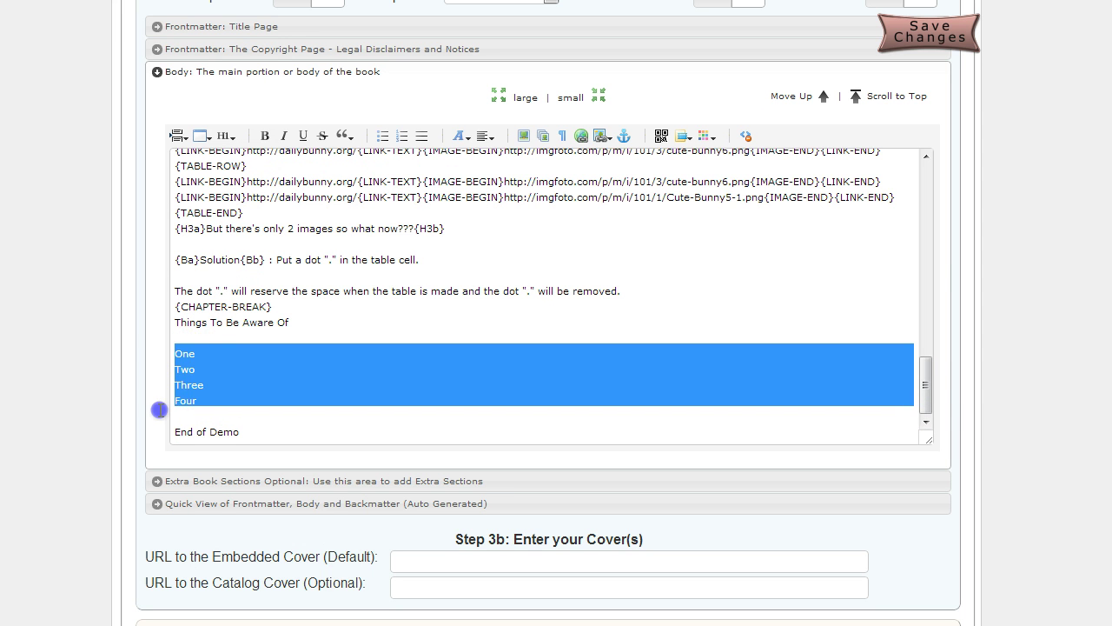
left_click(184, 353)
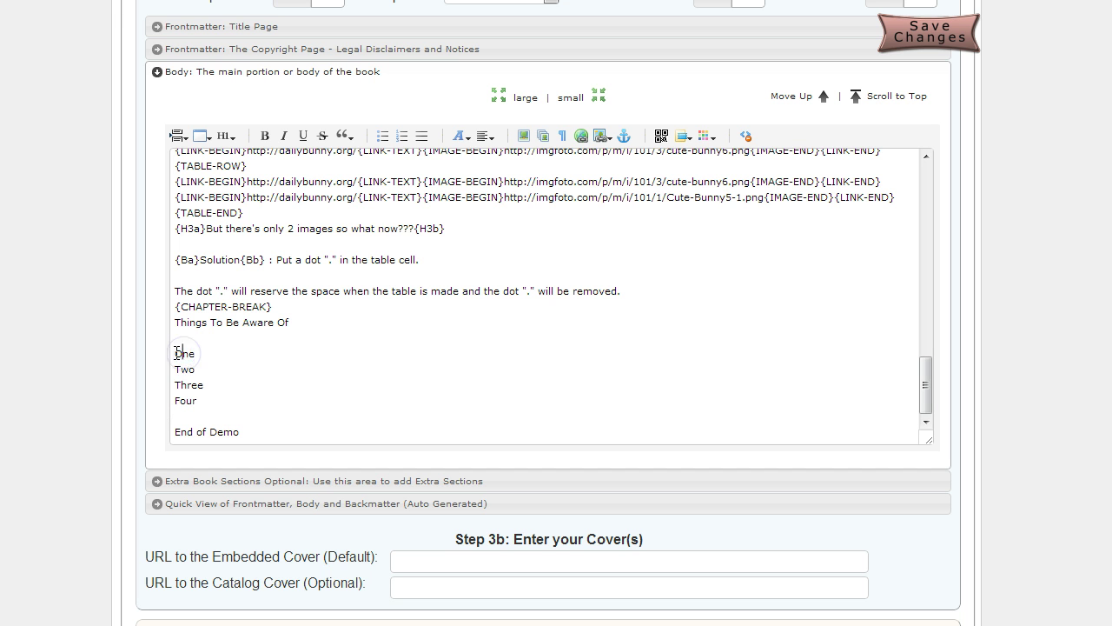
Step: Try to wrap the lines One to Four in a Table 2 Row Grid, with {TABLE-ROW} on its own line below Four
left_click_drag(176, 353, 207, 395)
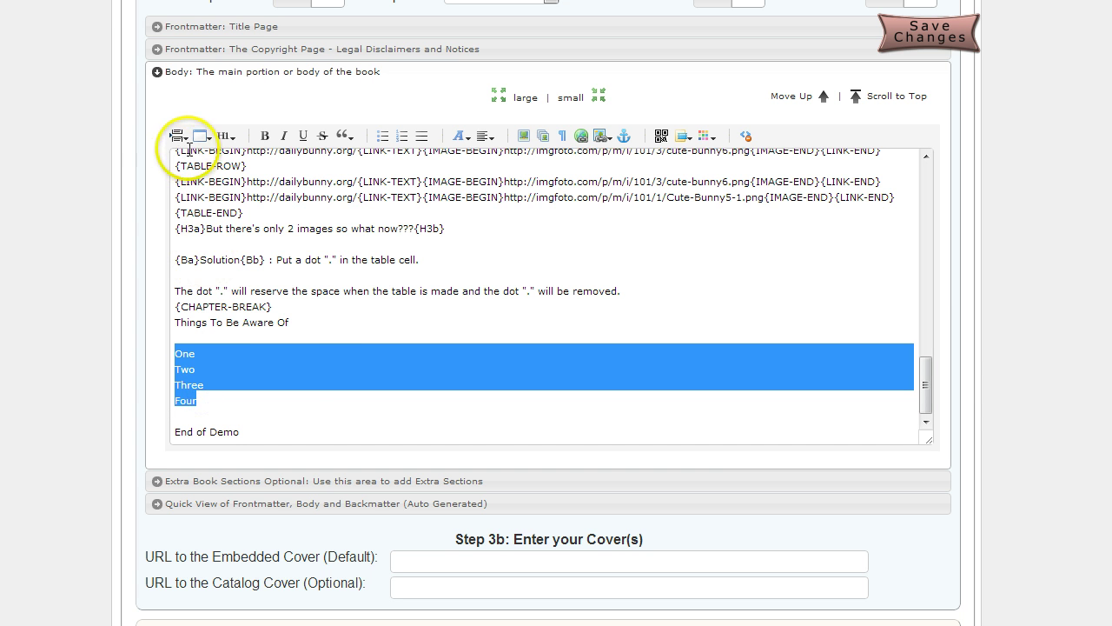
left_click(182, 137)
left_click(254, 414)
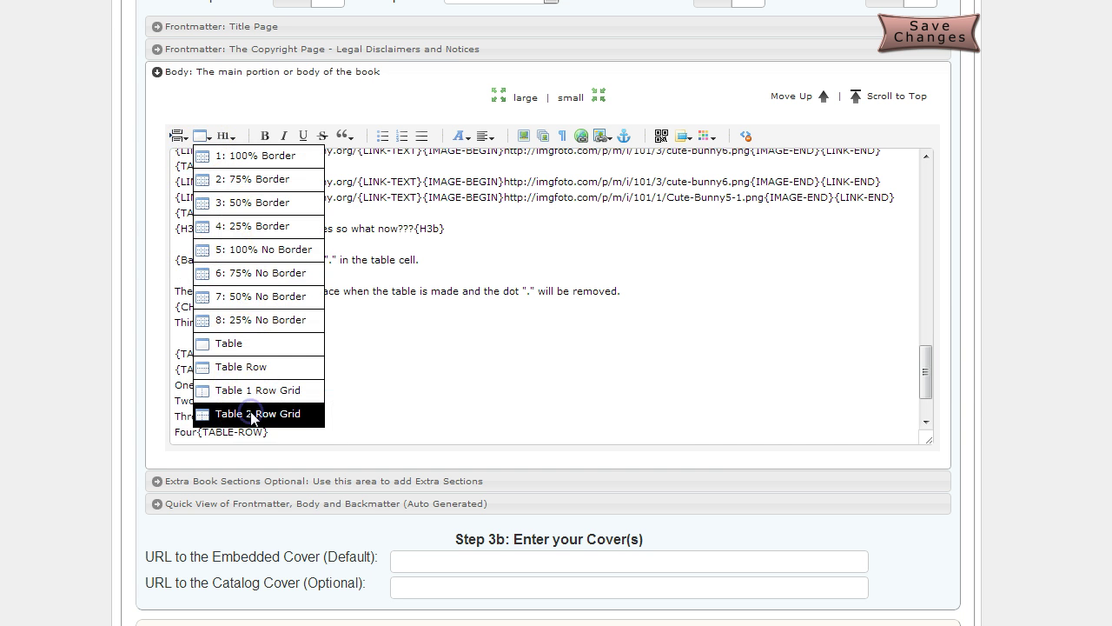
left_click(926, 421)
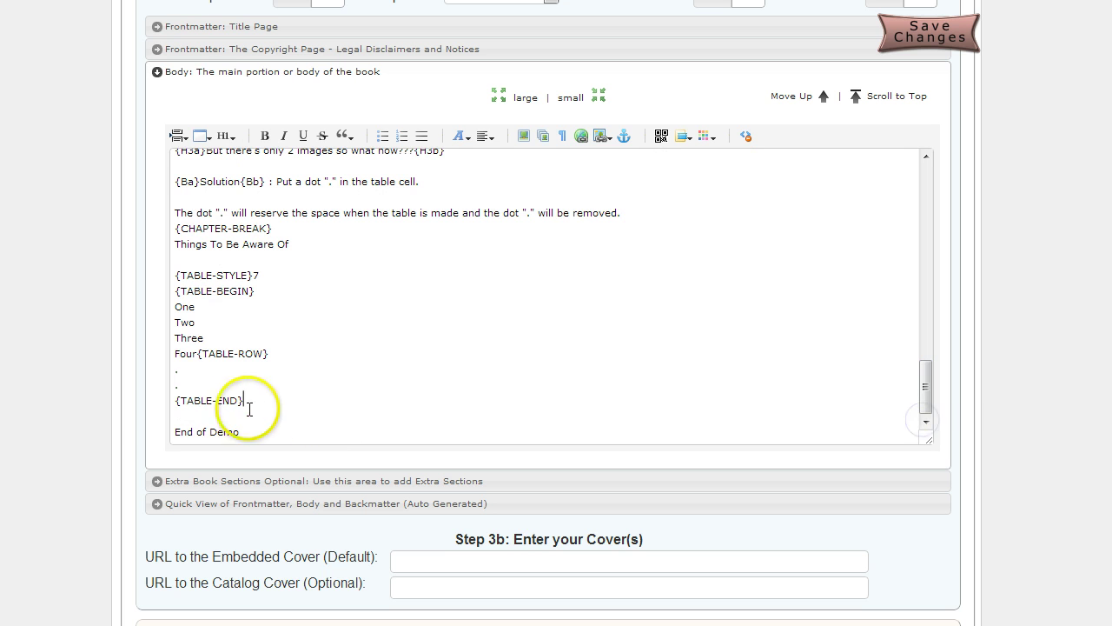
left_click(198, 355)
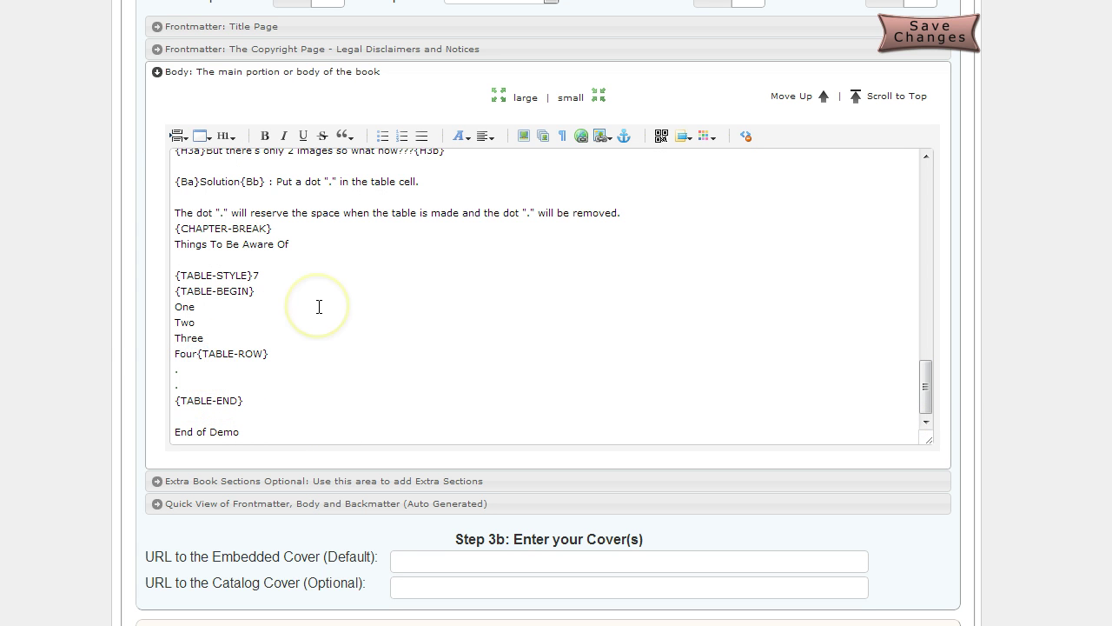
key("Return")
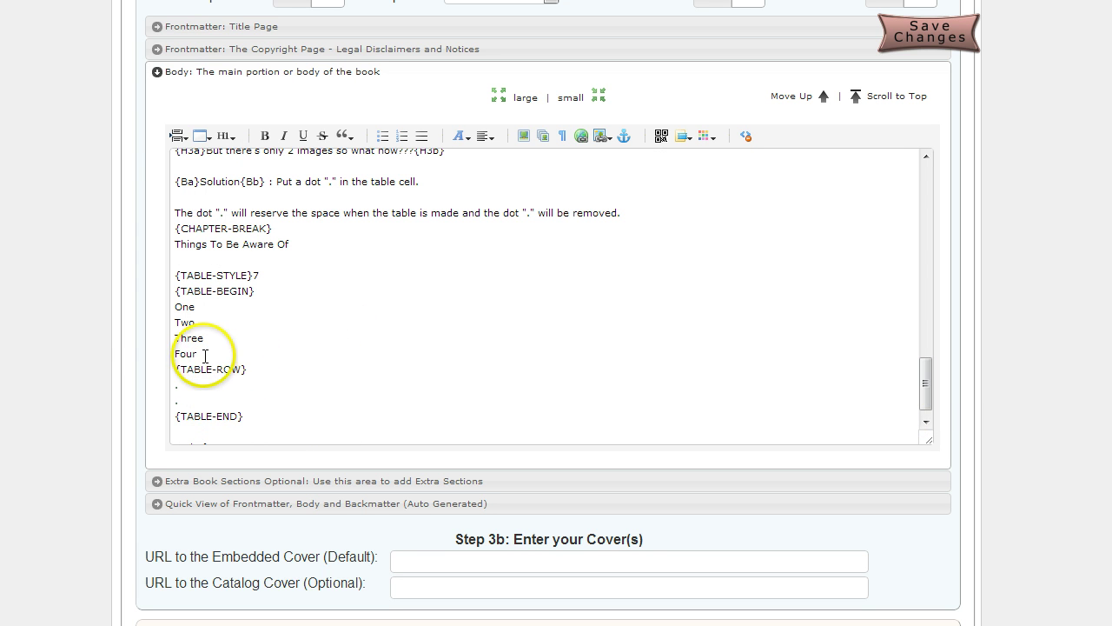
Step: Remove the table grid tokens and dots around the lines One to Four
left_click_drag(175, 369, 255, 416)
key("Delete")
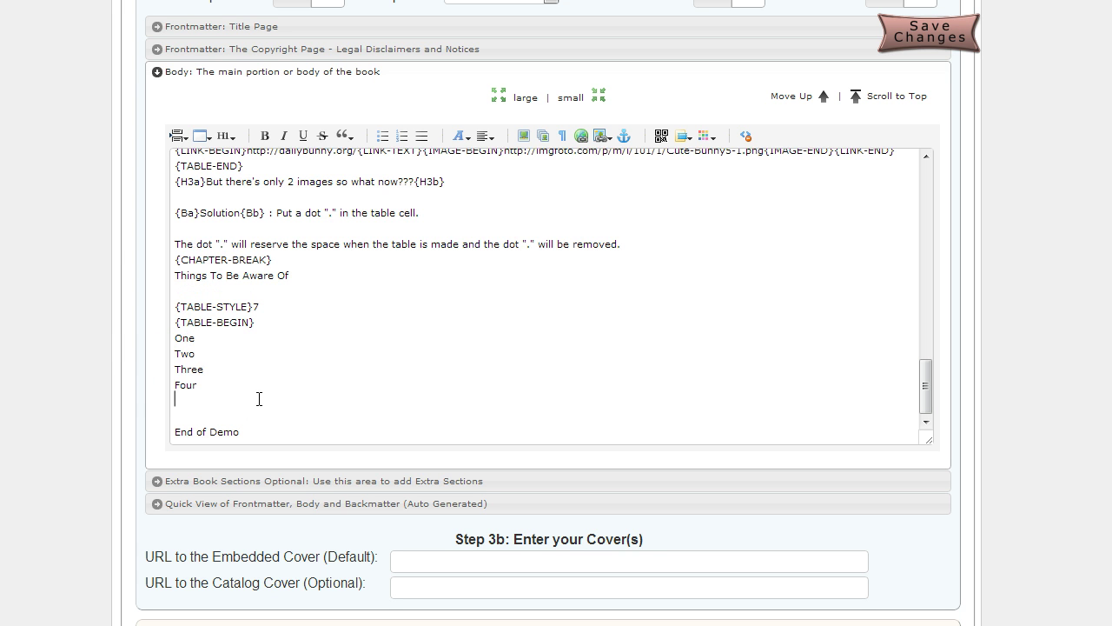
key("BackSpace")
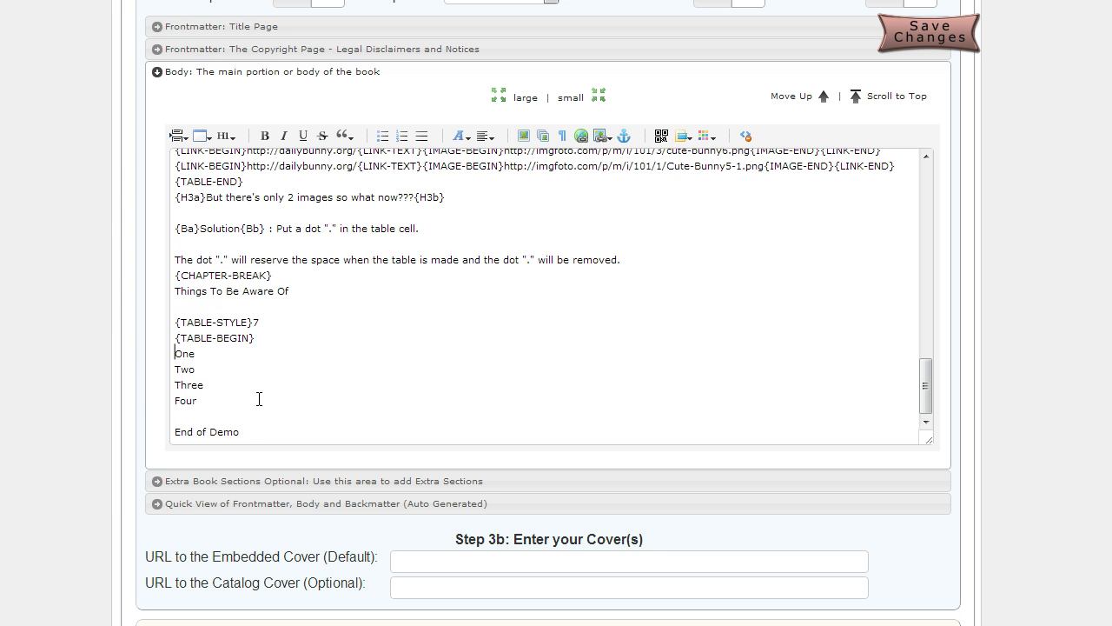
key("shift+Down")
key("shift+Down")
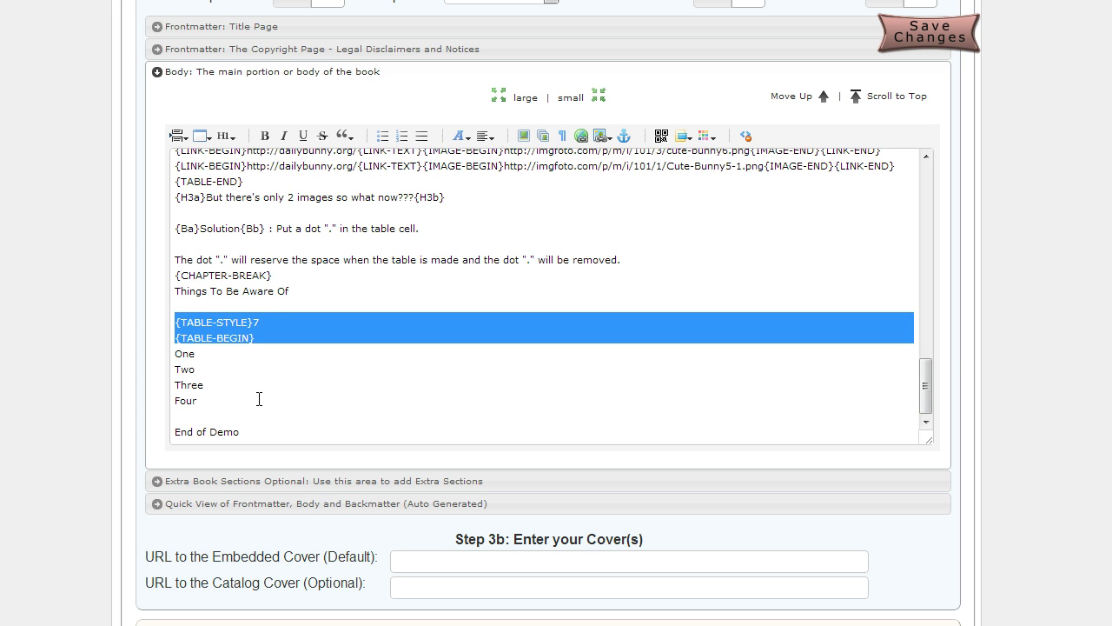
key("Delete")
key("shift+Down")
key("shift+Down")
key("shift+Down")
key("shift+Down")
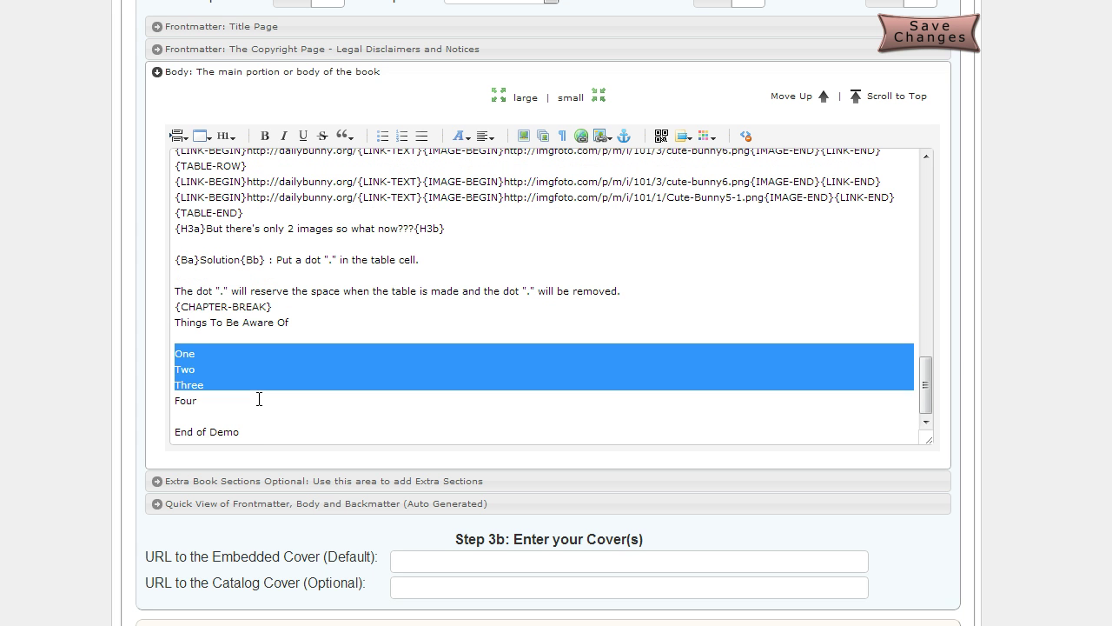
Step: Wrap the lines One to Four, including the line break after Four, in a Table 2 Row Grid
left_click(231, 375)
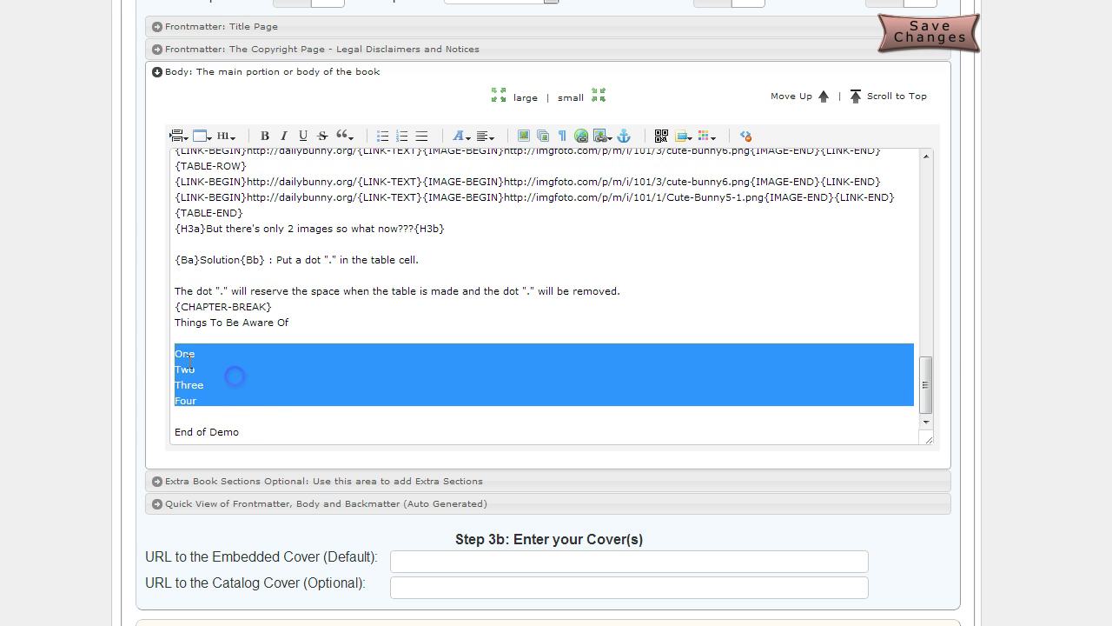
left_click_drag(179, 352, 168, 408)
left_click(202, 137)
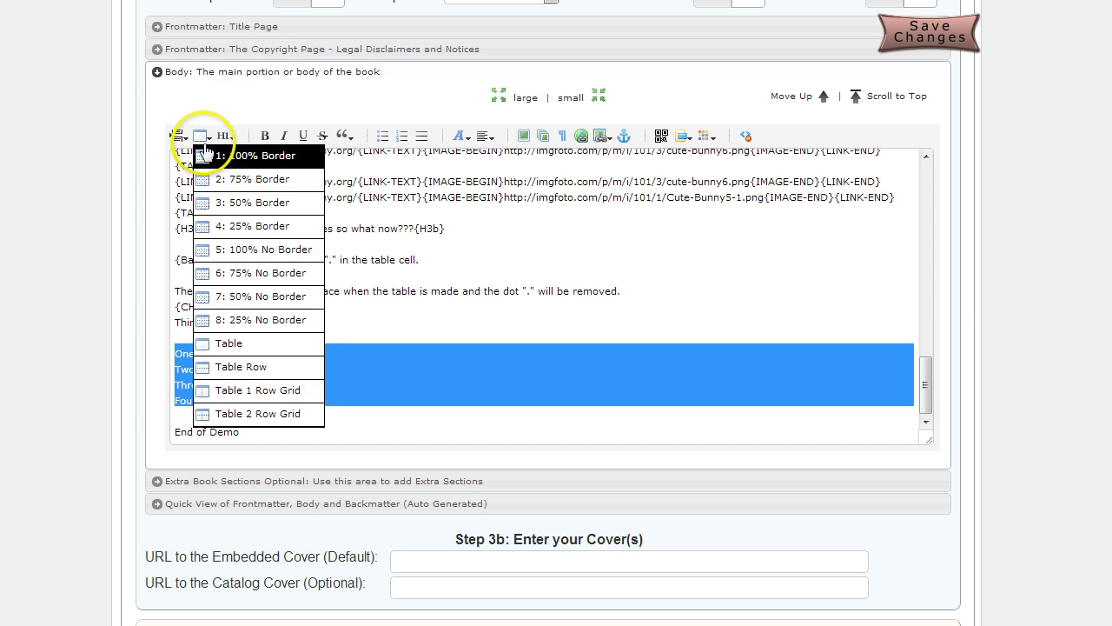
left_click(251, 414)
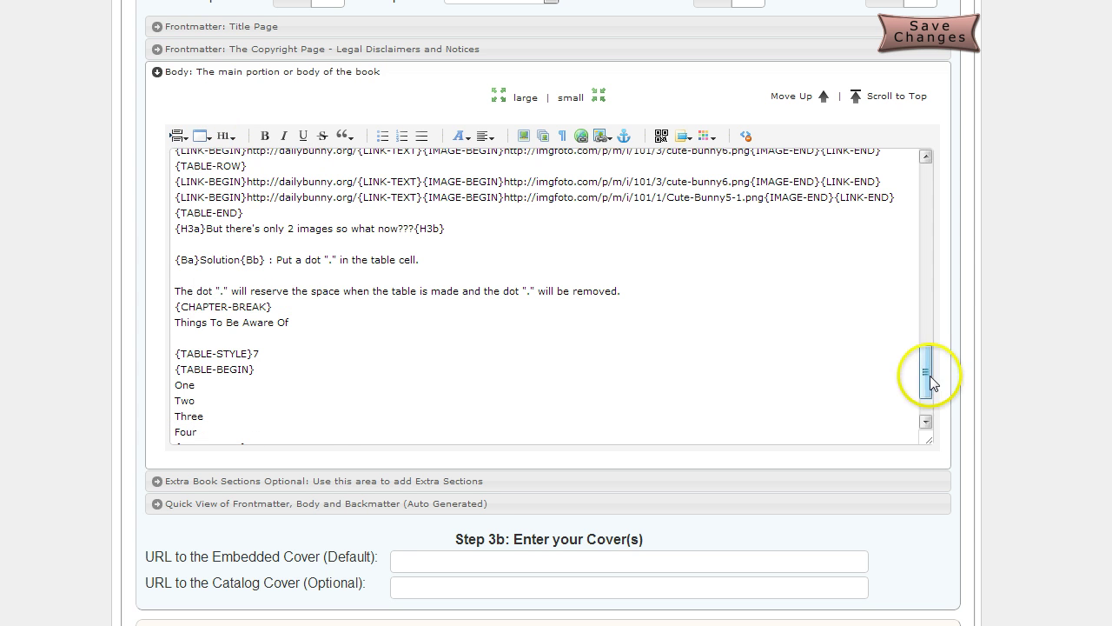
left_click_drag(929, 376, 926, 418)
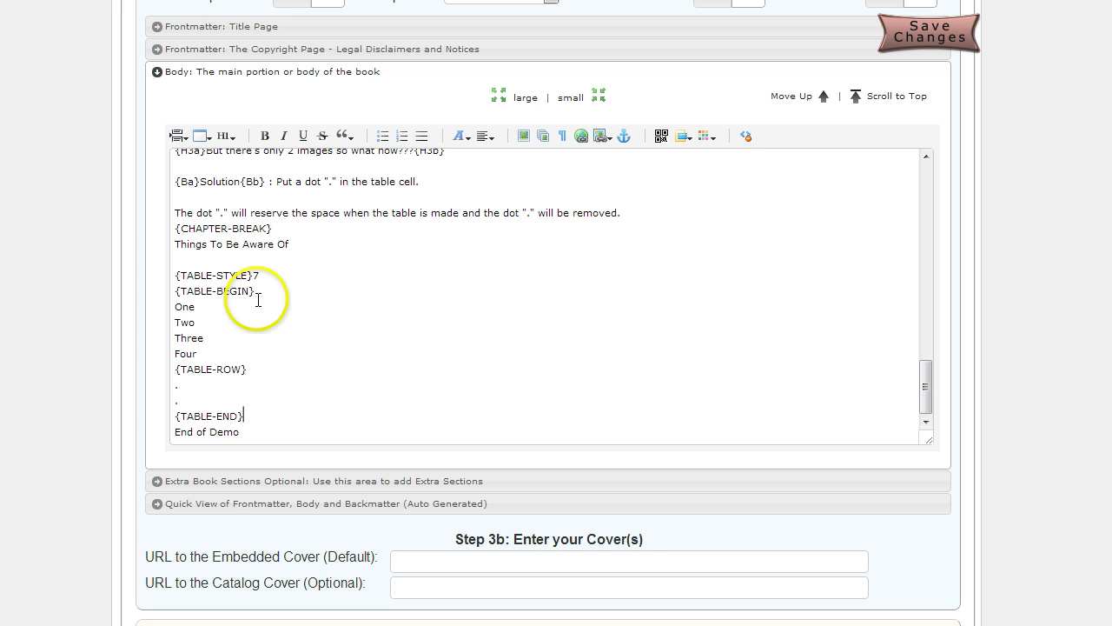
Step: Add two more dot lines below {TABLE-ROW} so that the second row has four cells
left_click(197, 385)
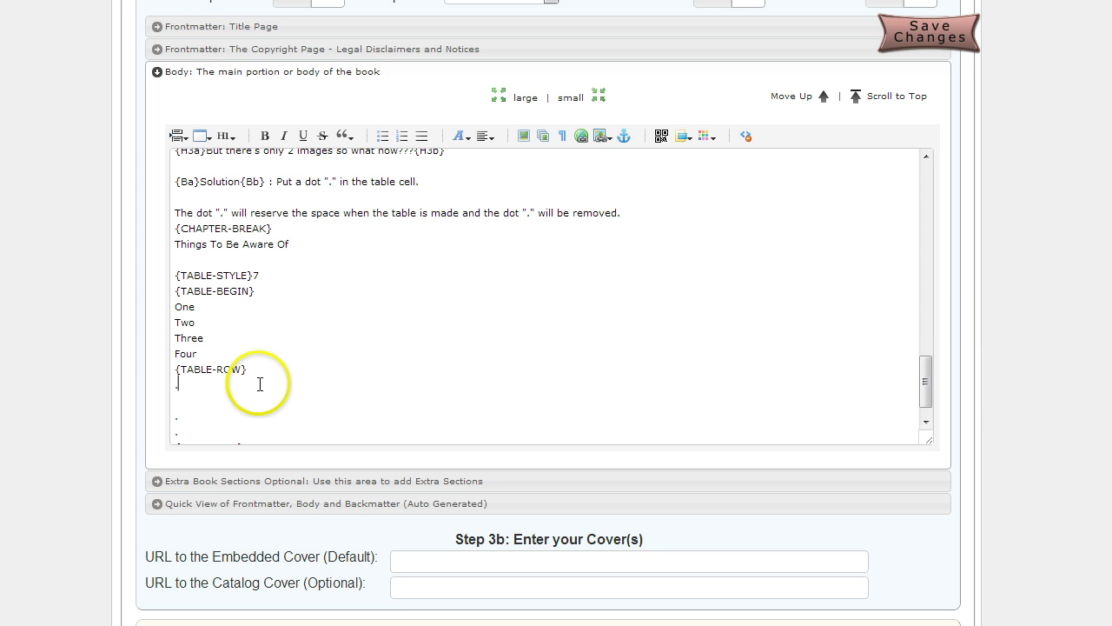
key("Down")
key("Down")
key("Down")
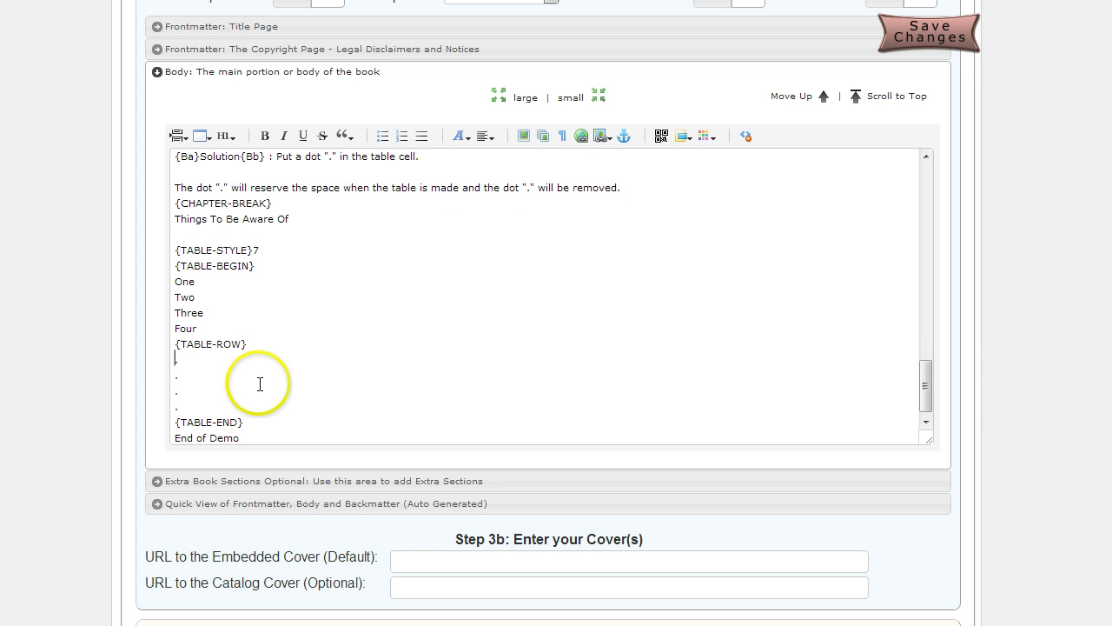
Step: Copy the lines One to Four from the first row and replace the four dots below {TABLE-ROW} with them
key("shift+Down")
key("shift+Down")
key("shift+Down")
key("shift+Down")
key("ctrl+c")
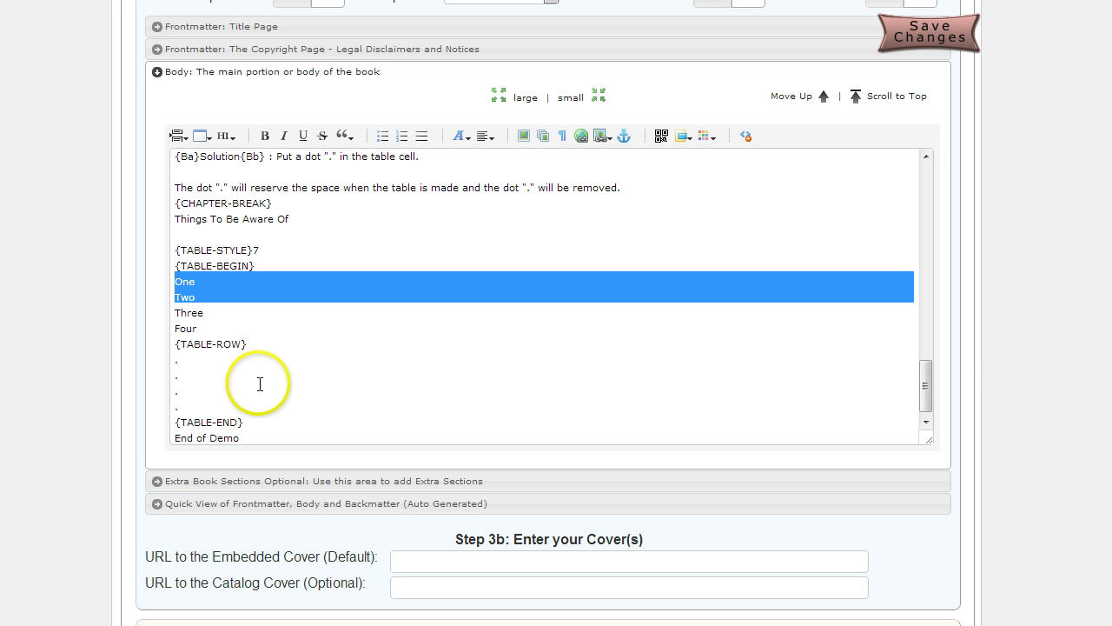
key("Right")
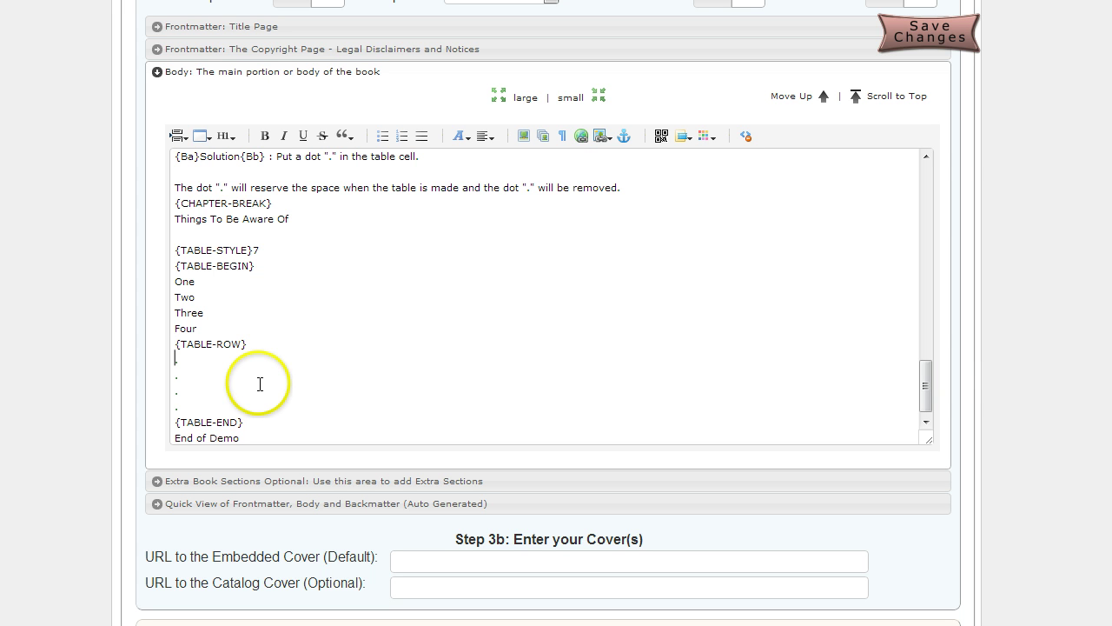
key("shift+Down")
key("shift+Down")
key("shift+Down")
key("shift+Down")
key("ctrl+v")
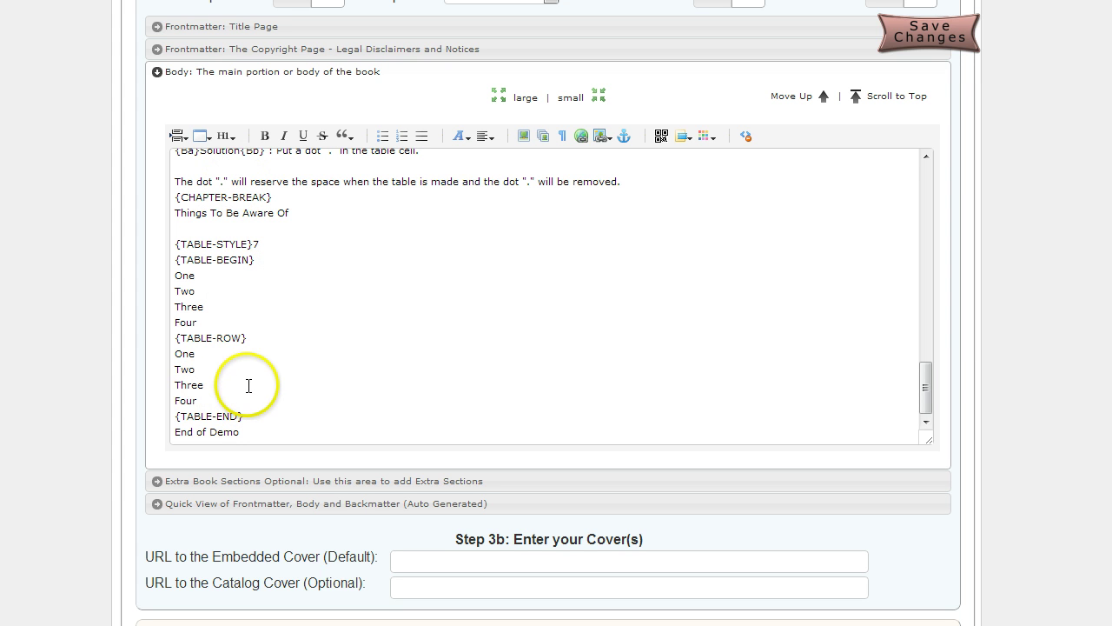
Step: Save the changes and preview the "Things To Be Aware Of" chapter in the Quick View
left_click(929, 39)
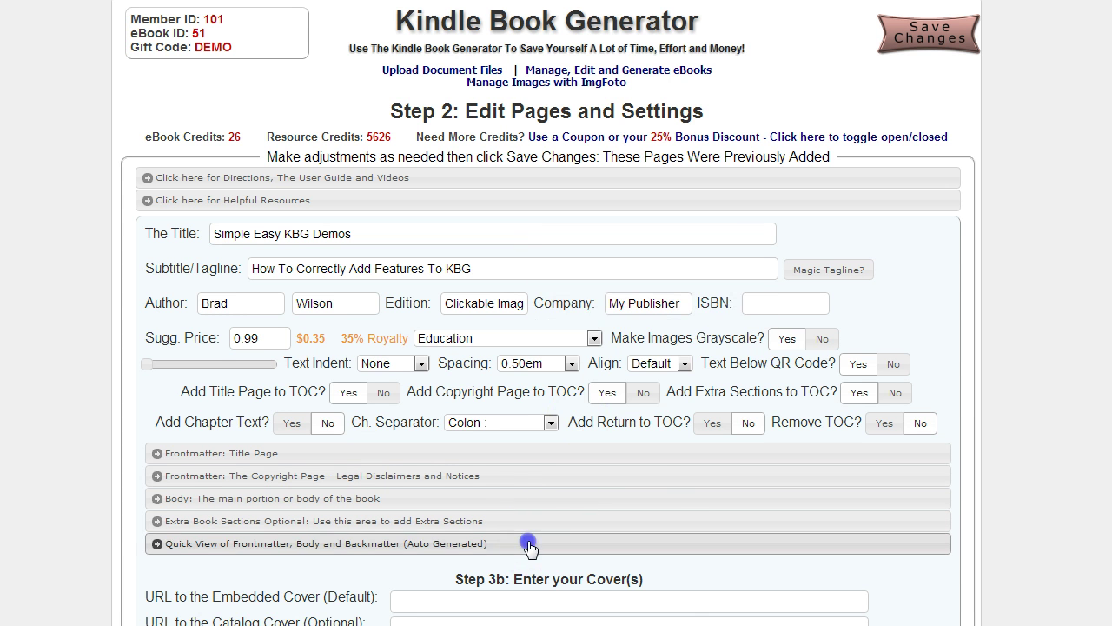
left_click(527, 542)
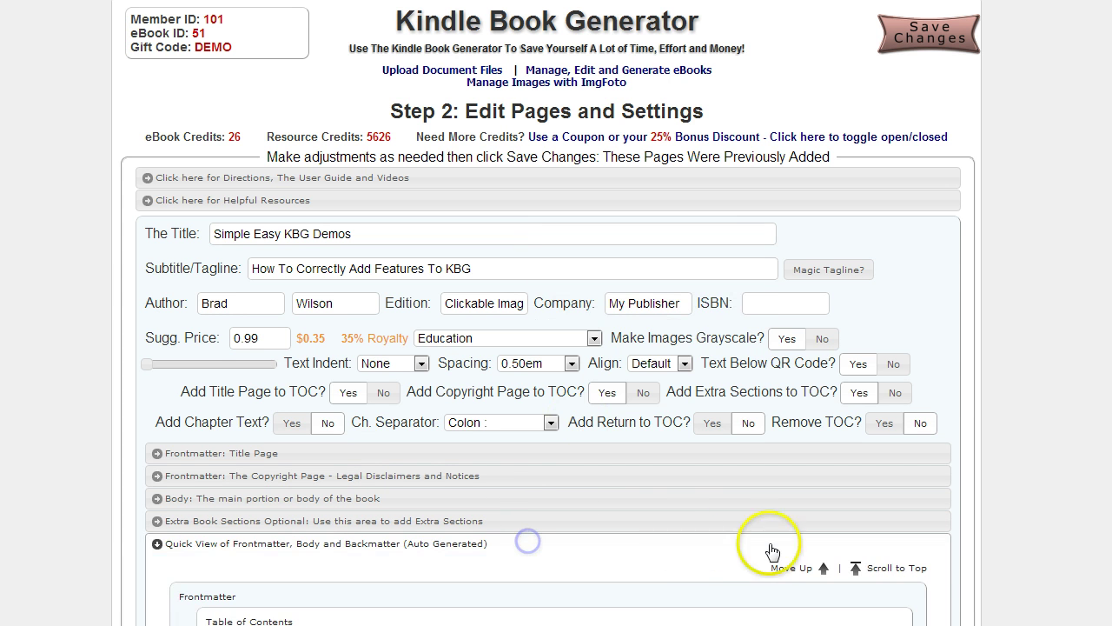
scroll(772, 552, "down", 5)
left_click(310, 335)
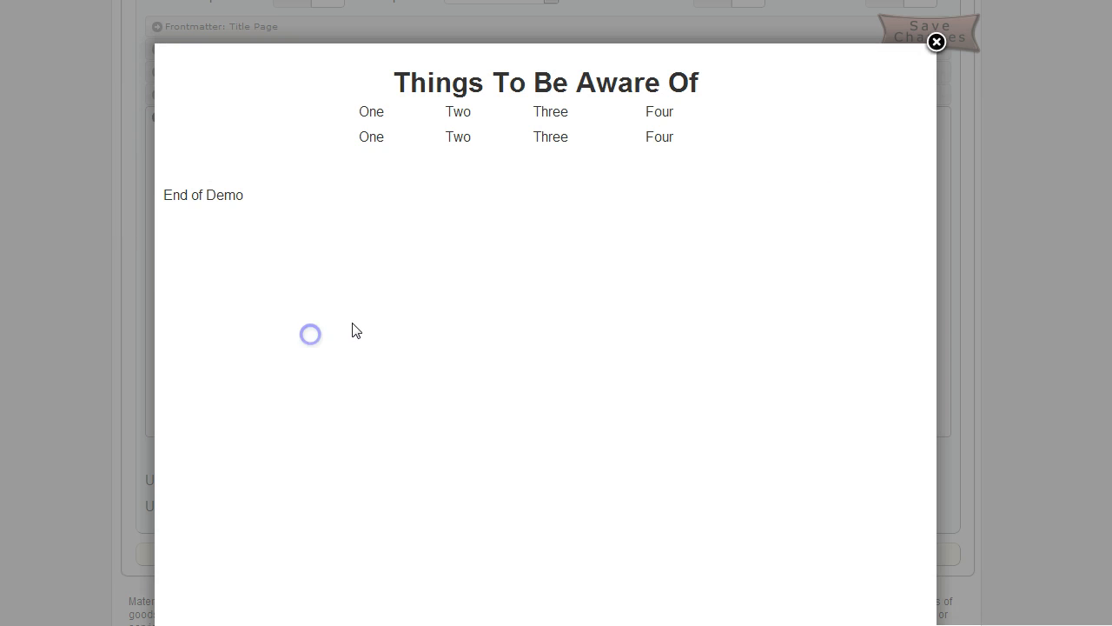